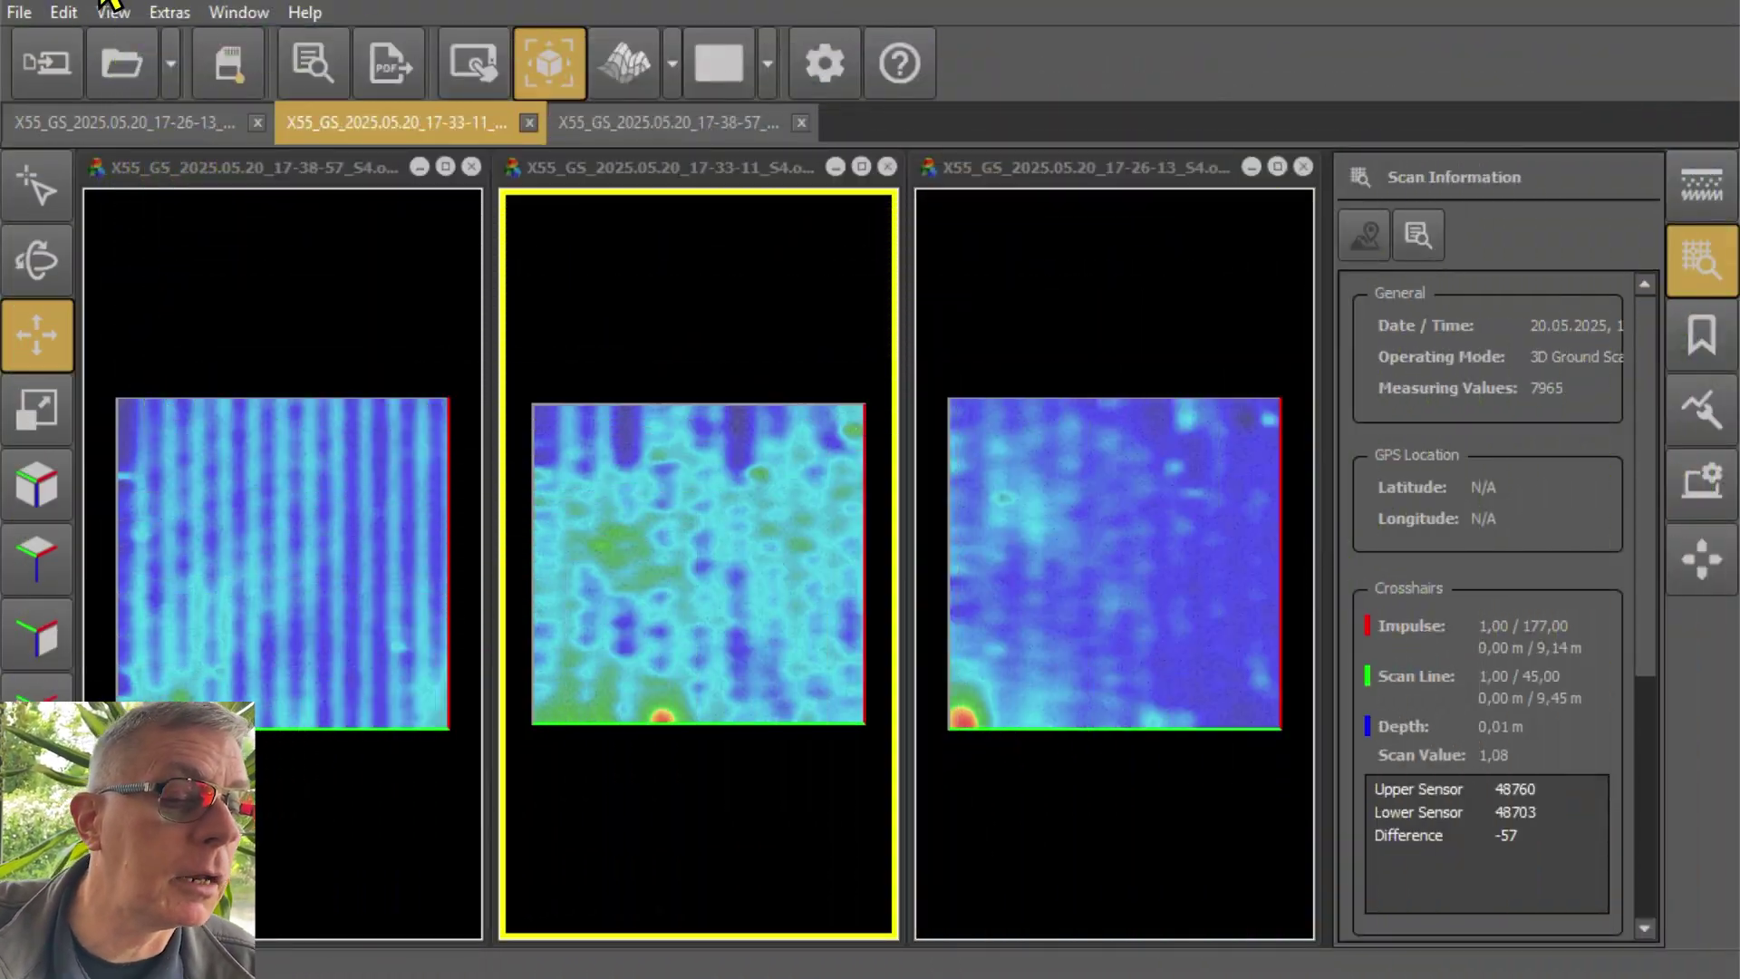
Activate the 17-26-13 scan and check its 9,14 m by 9,14 m field characteristics
left_click(159, 123)
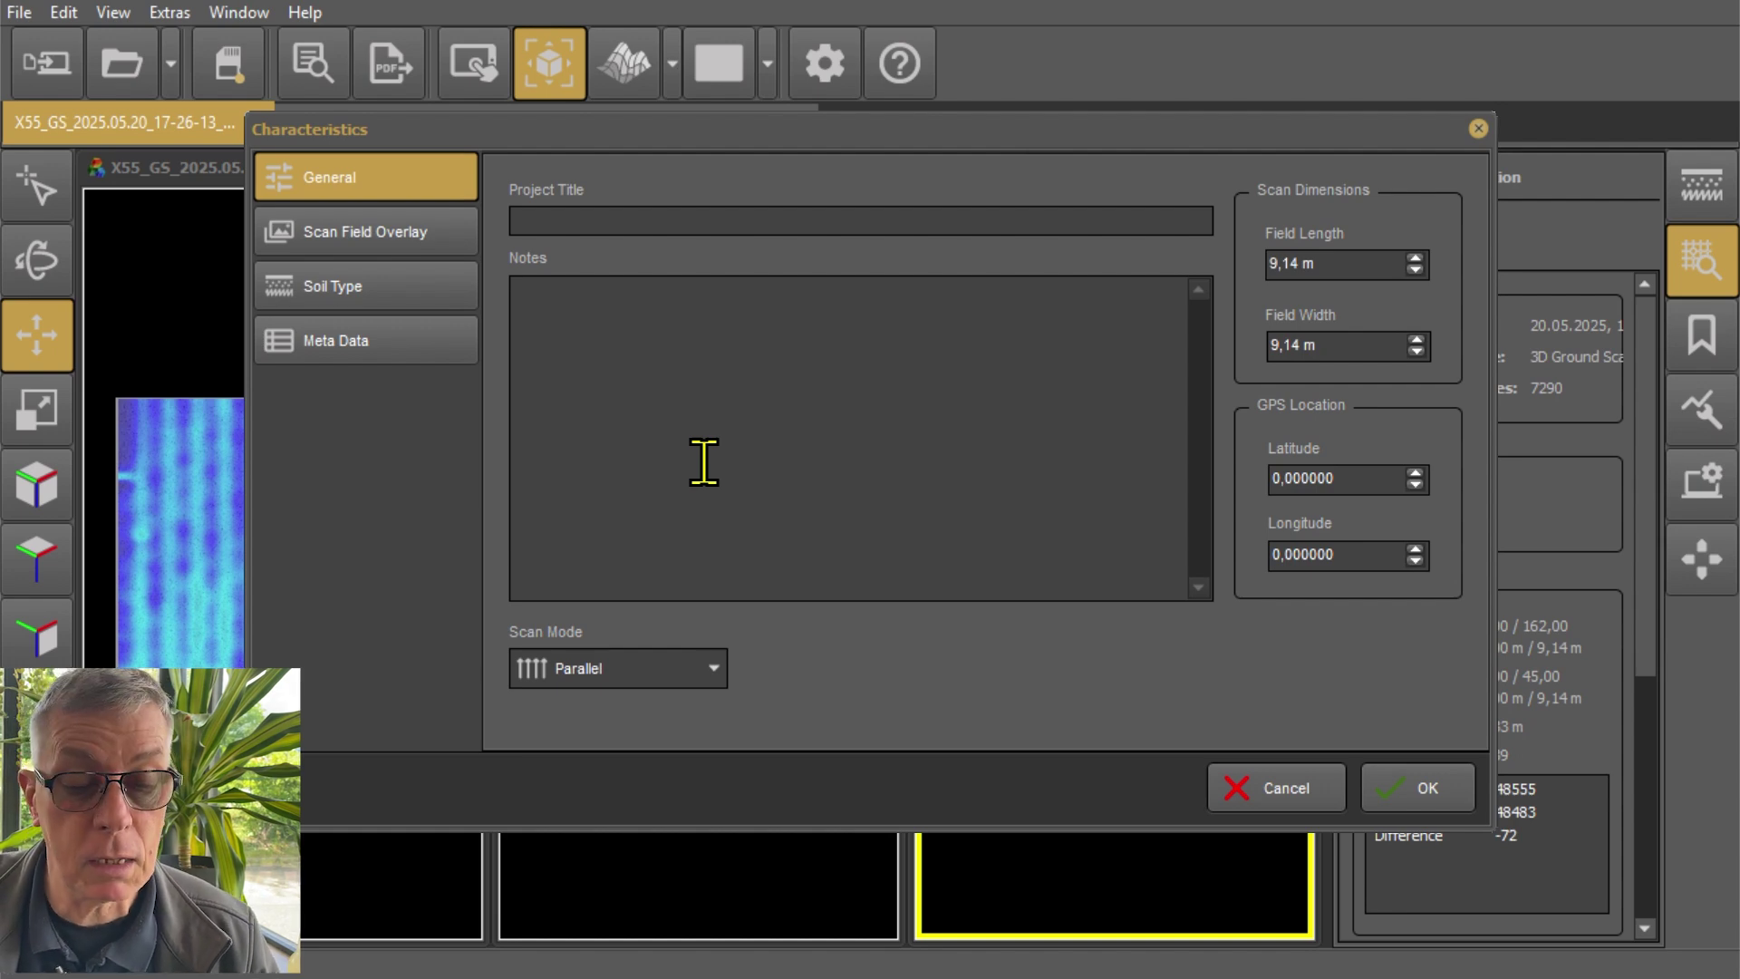
left_click(1405, 761)
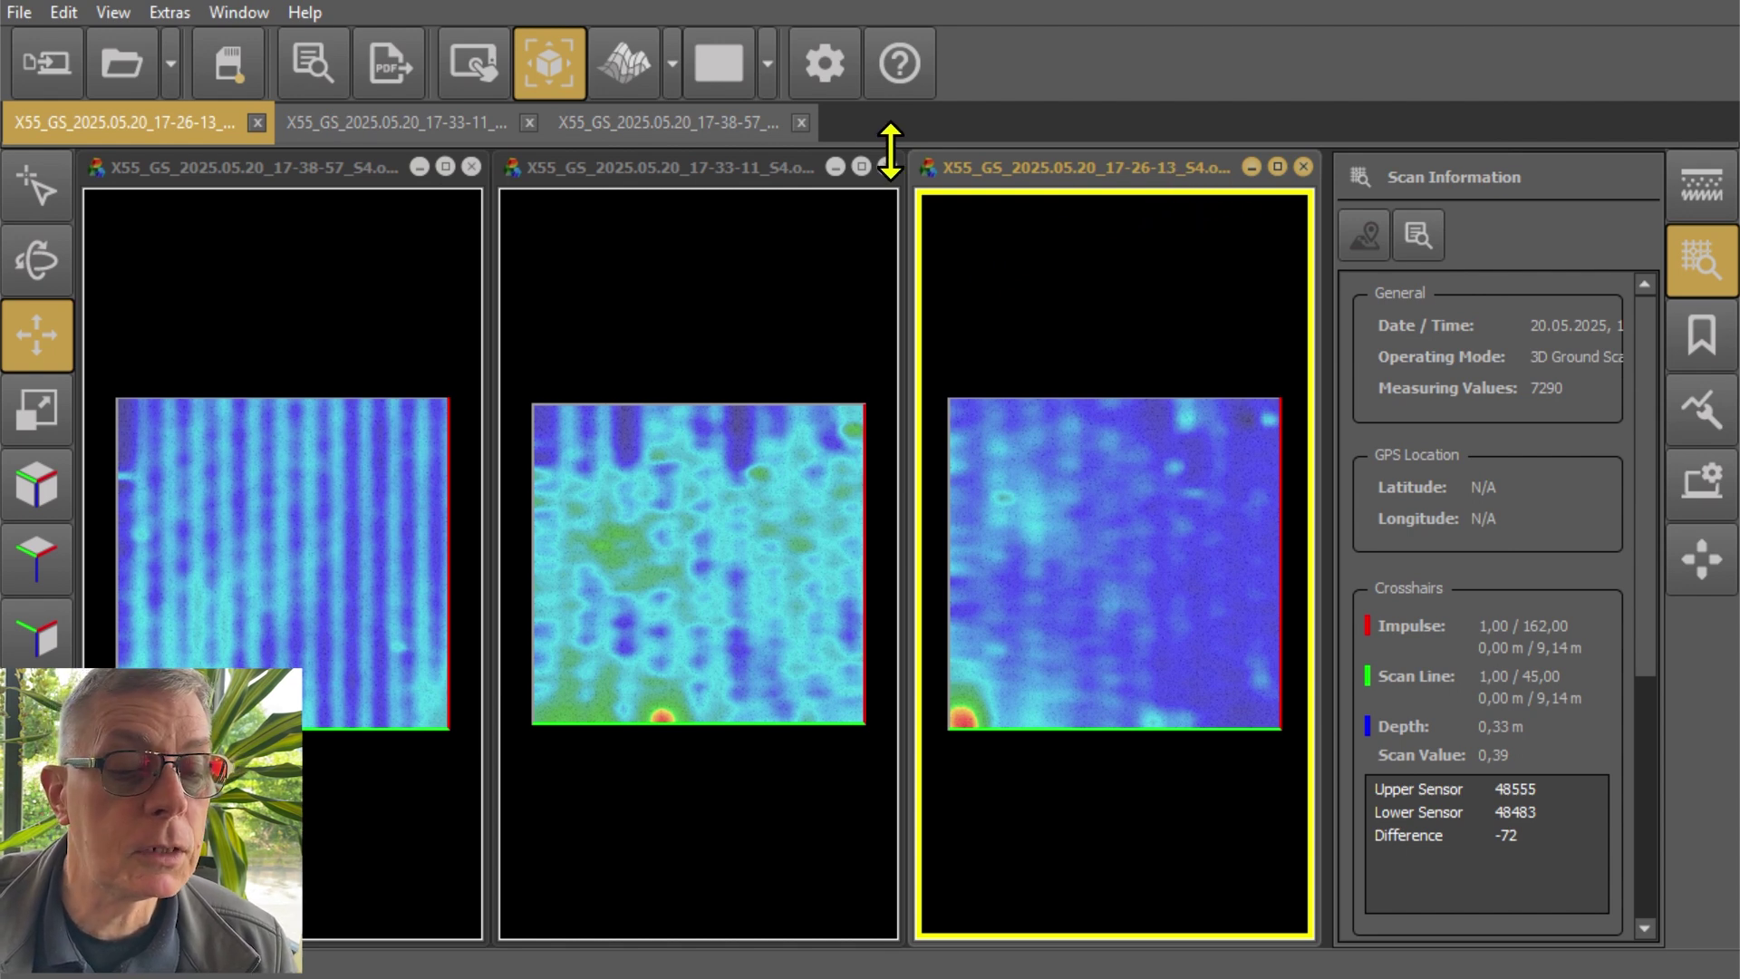
left_click(705, 172)
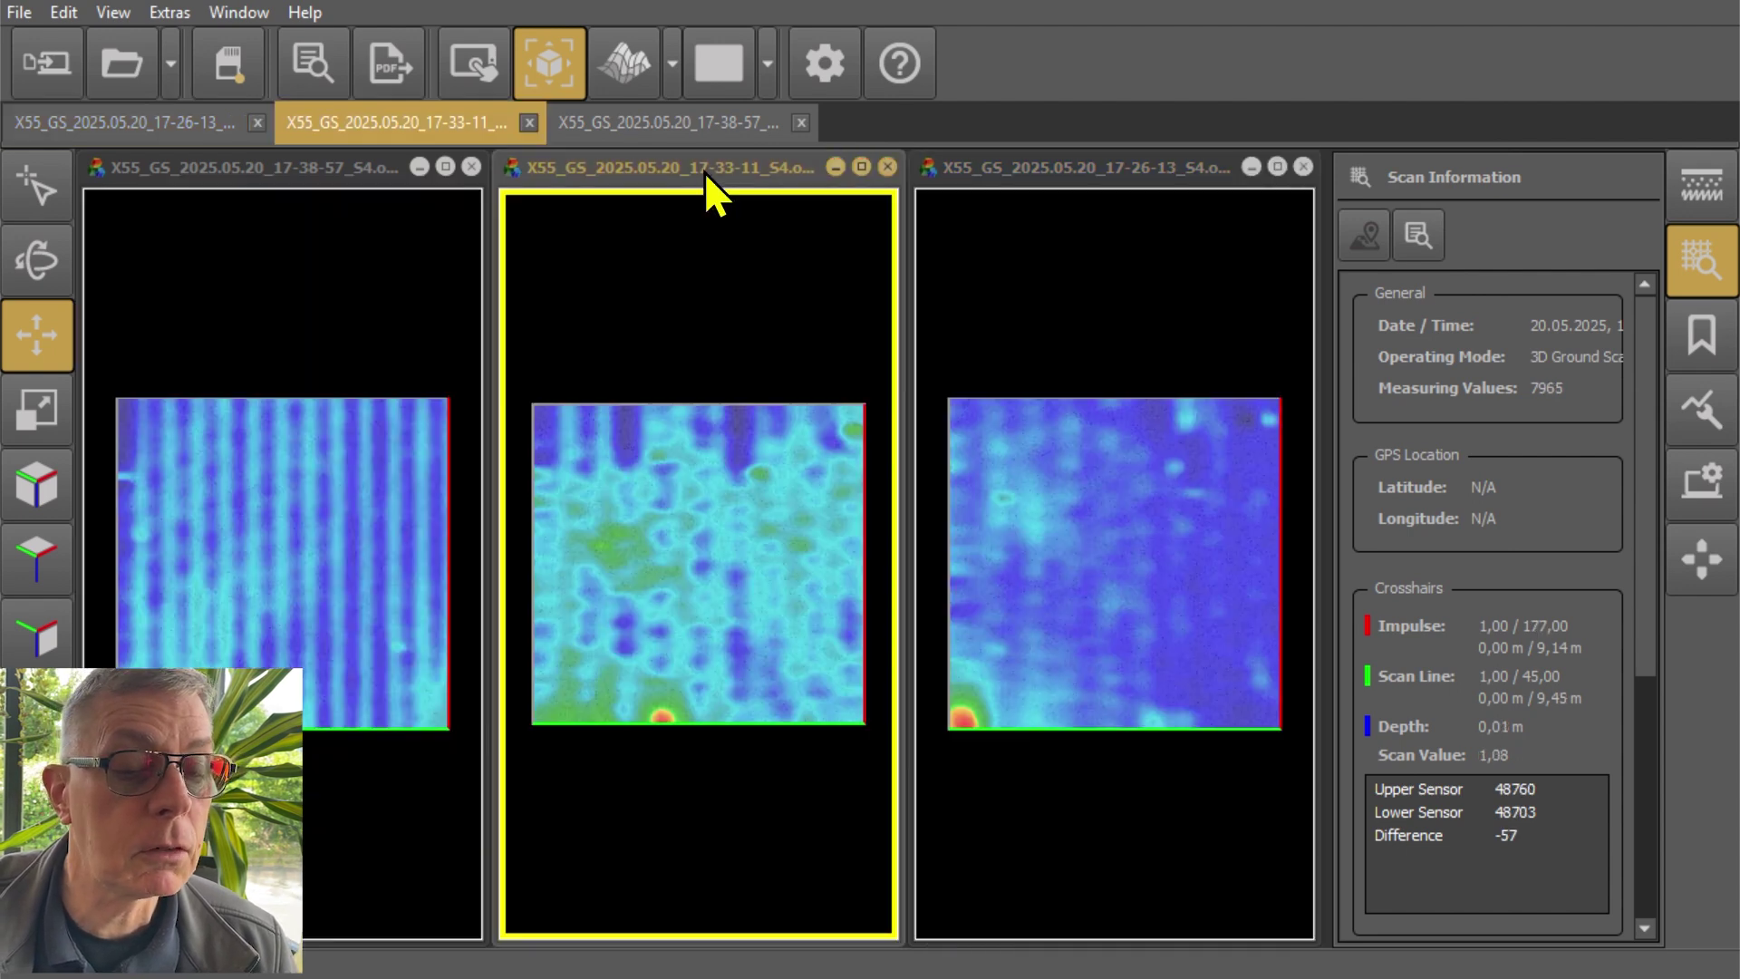
left_click(312, 56)
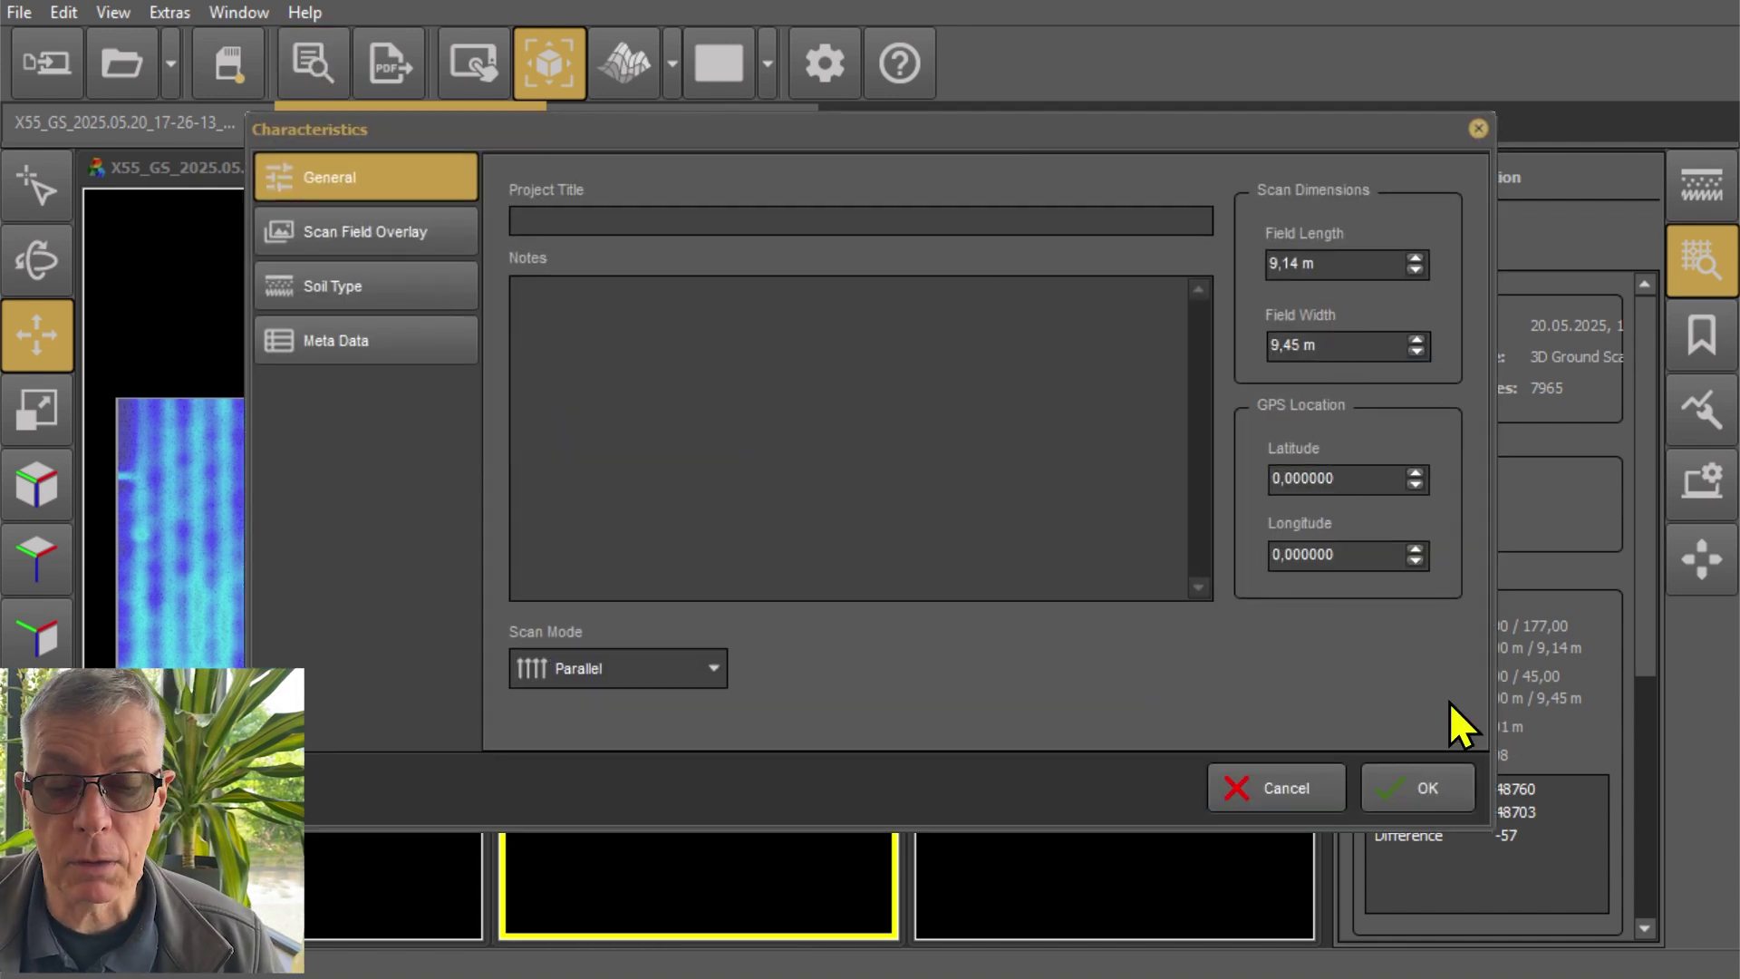
left_click(1434, 786)
left_click(129, 128)
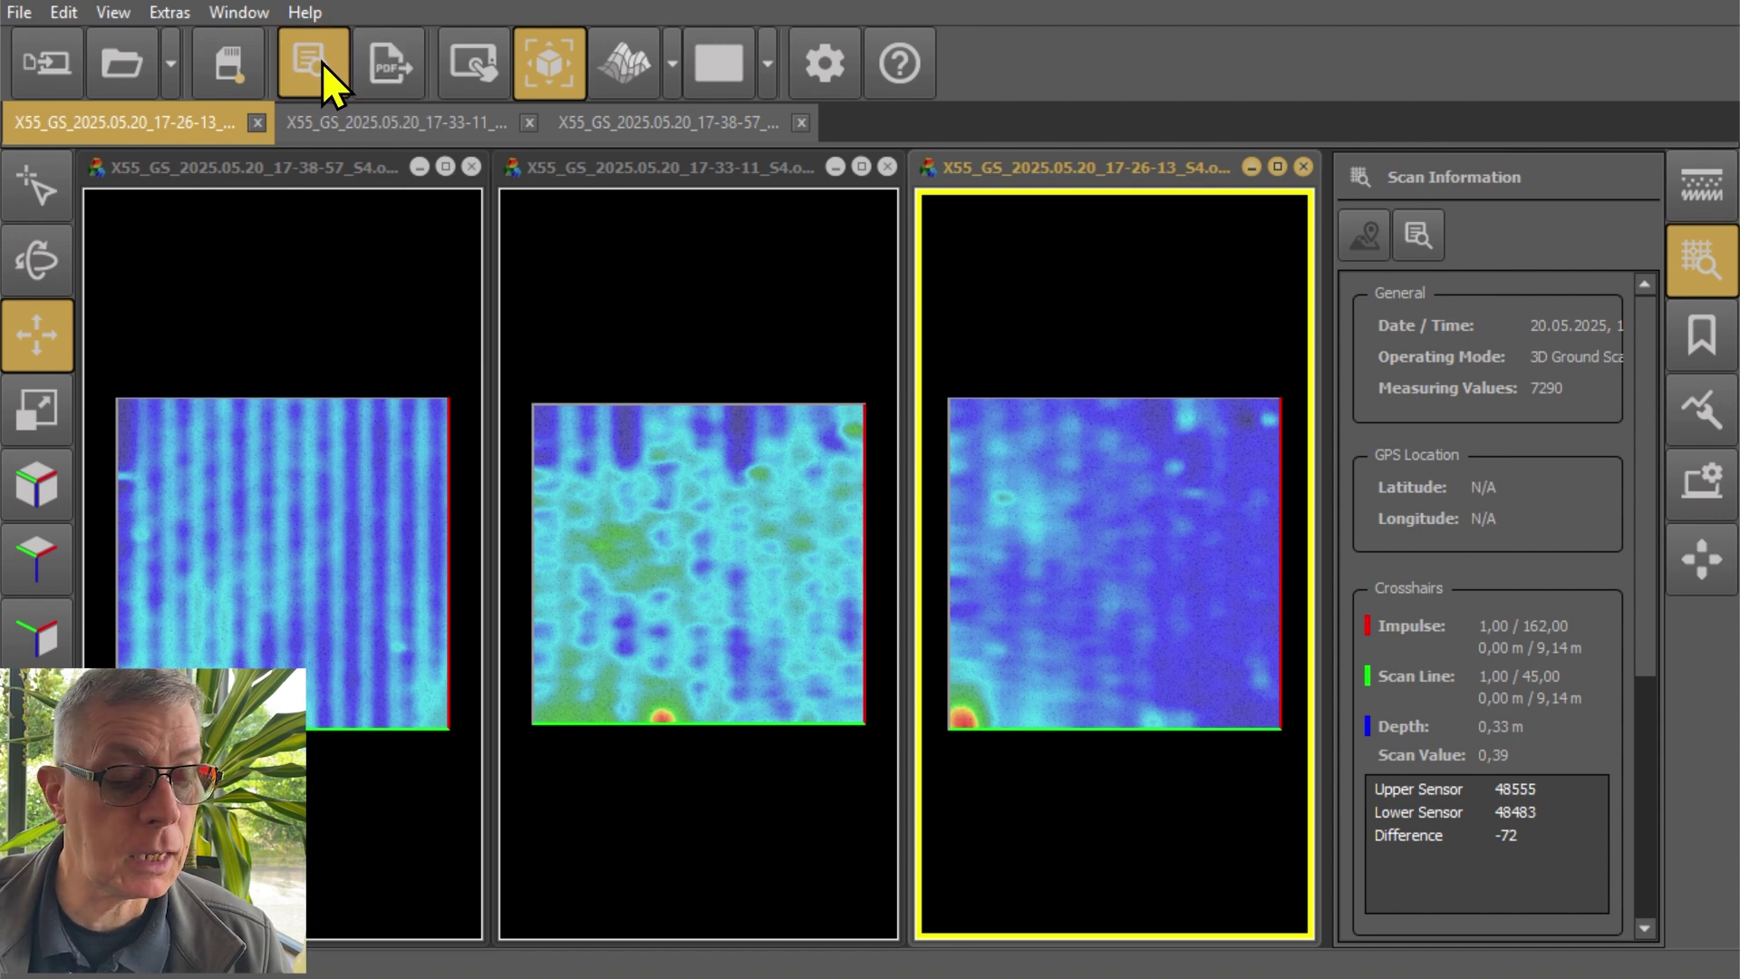
left_click(346, 60)
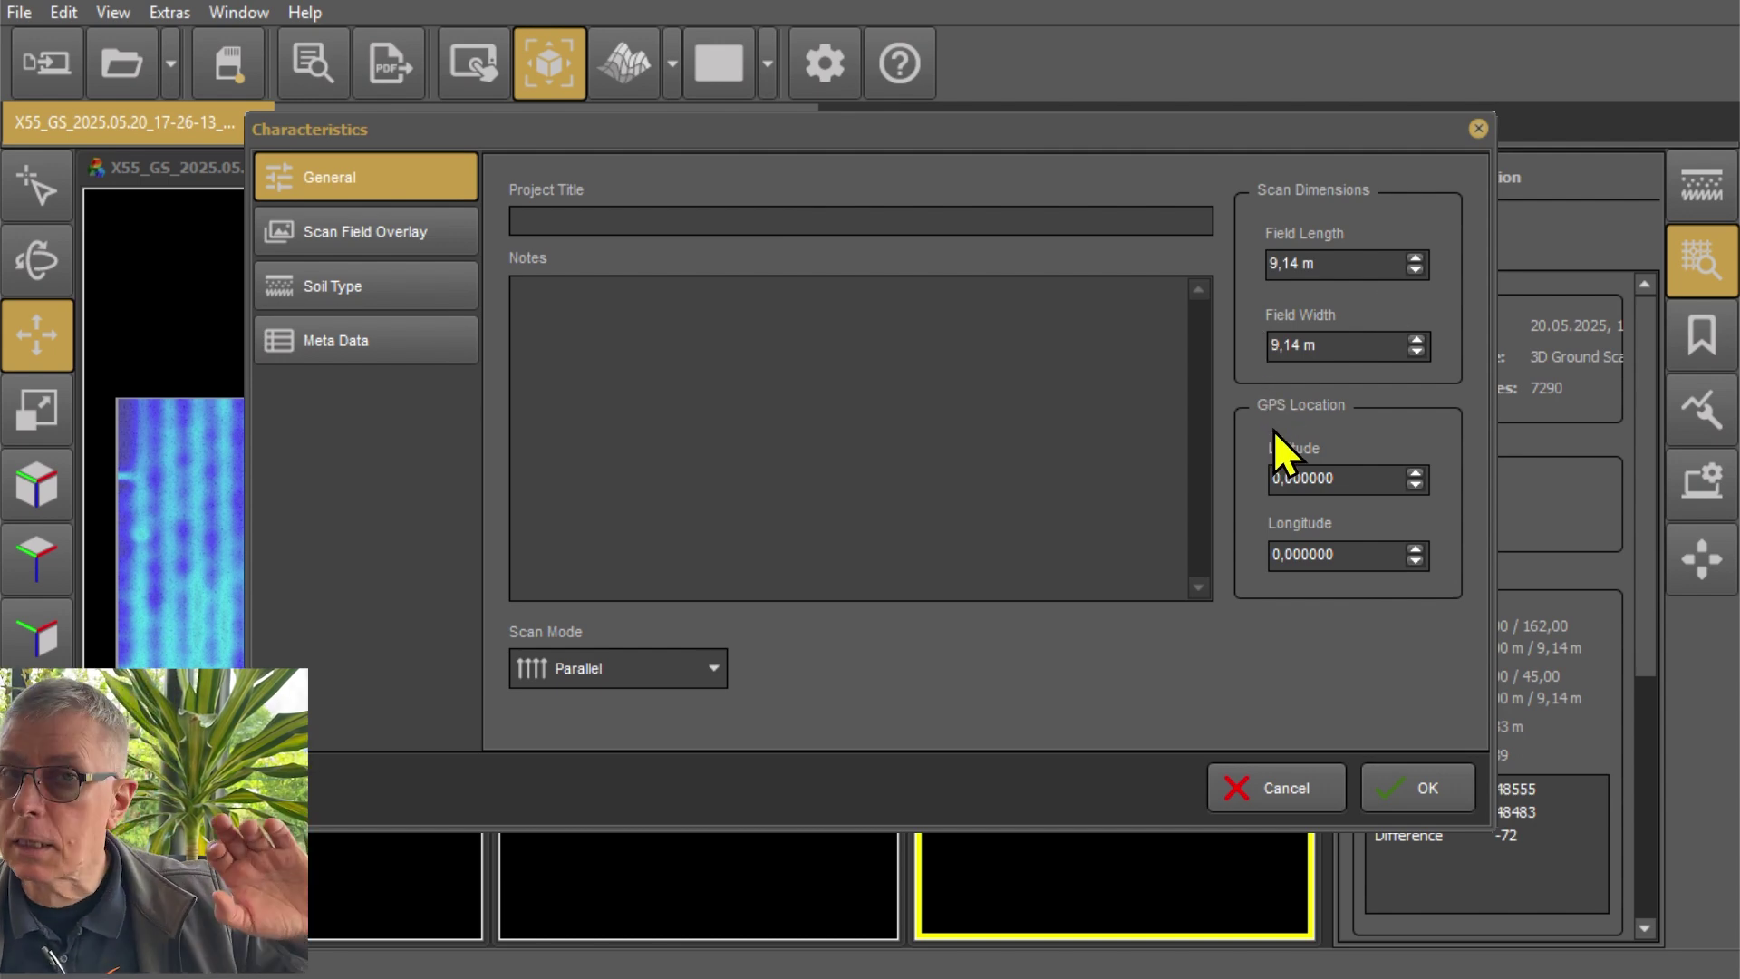
left_click(1421, 779)
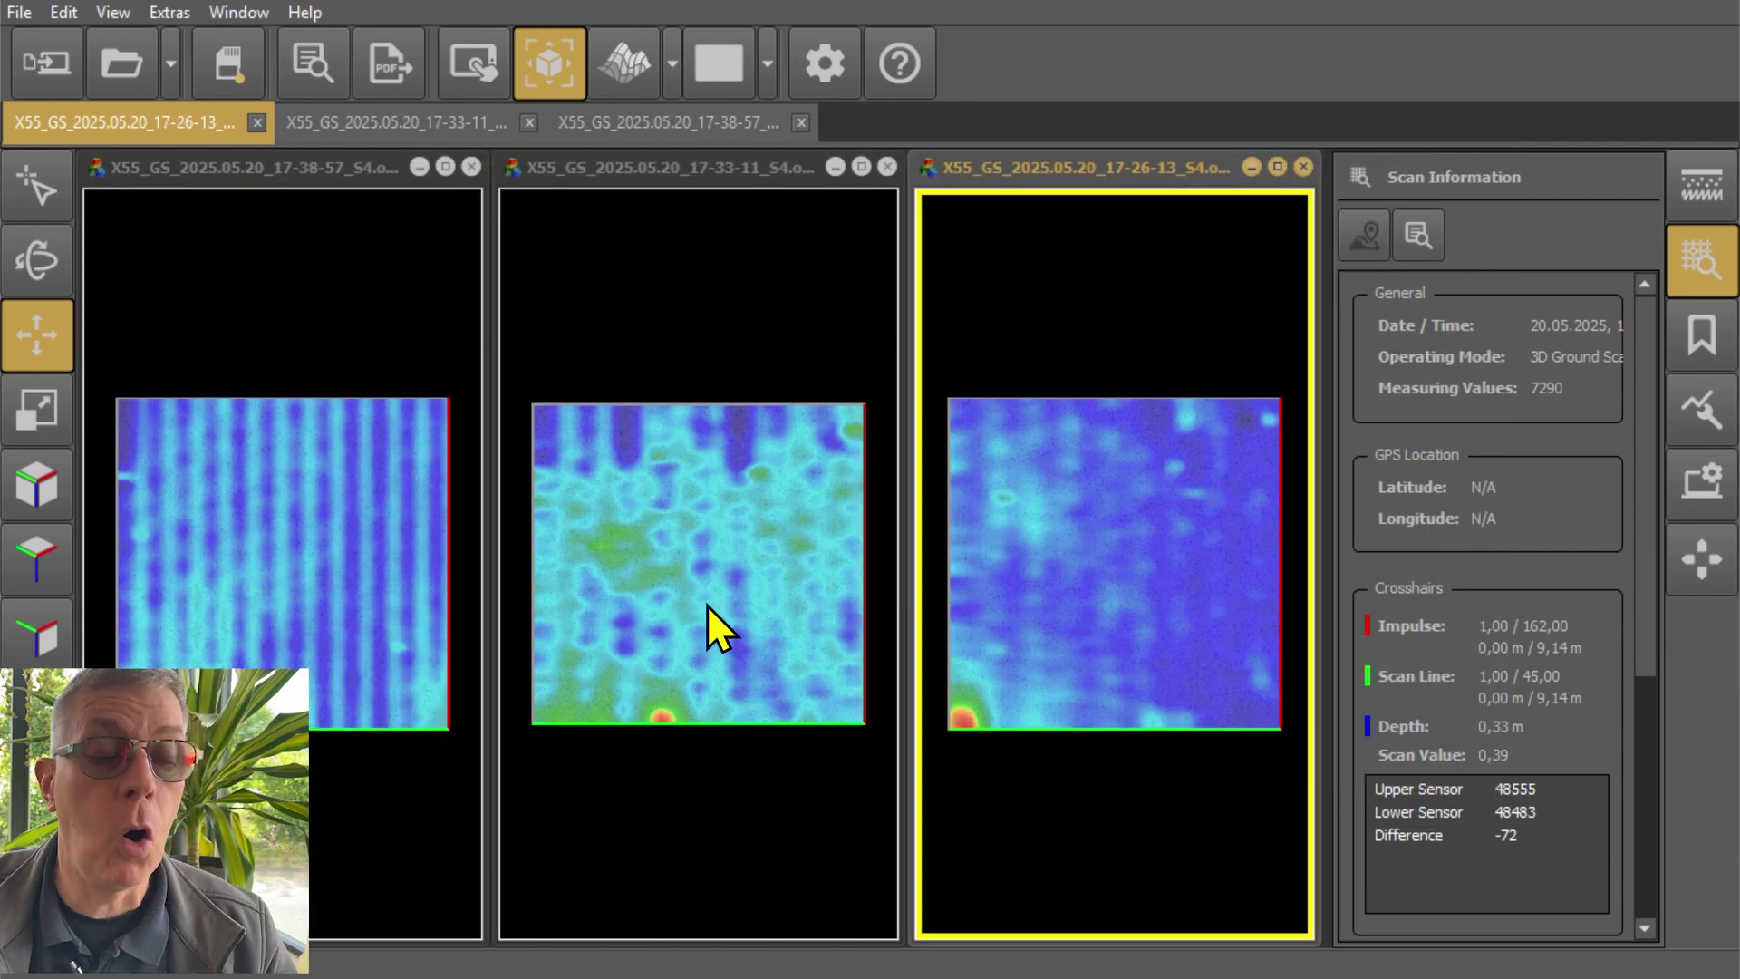
left_click(44, 493)
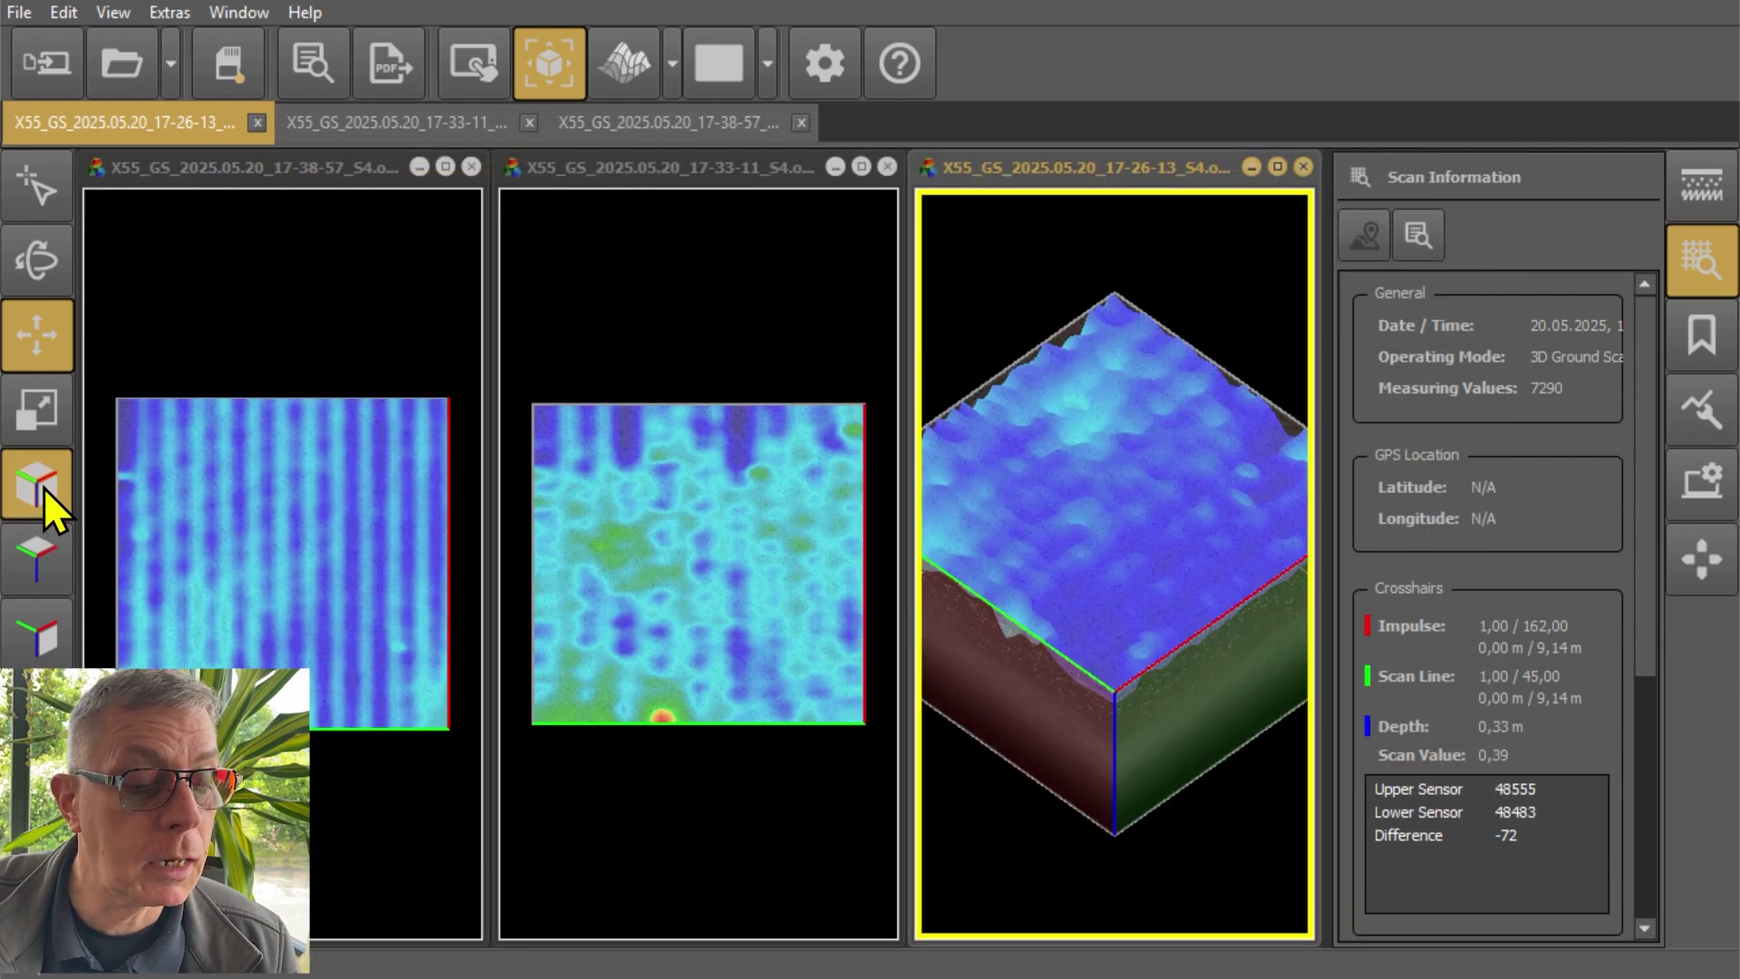
left_click(41, 553)
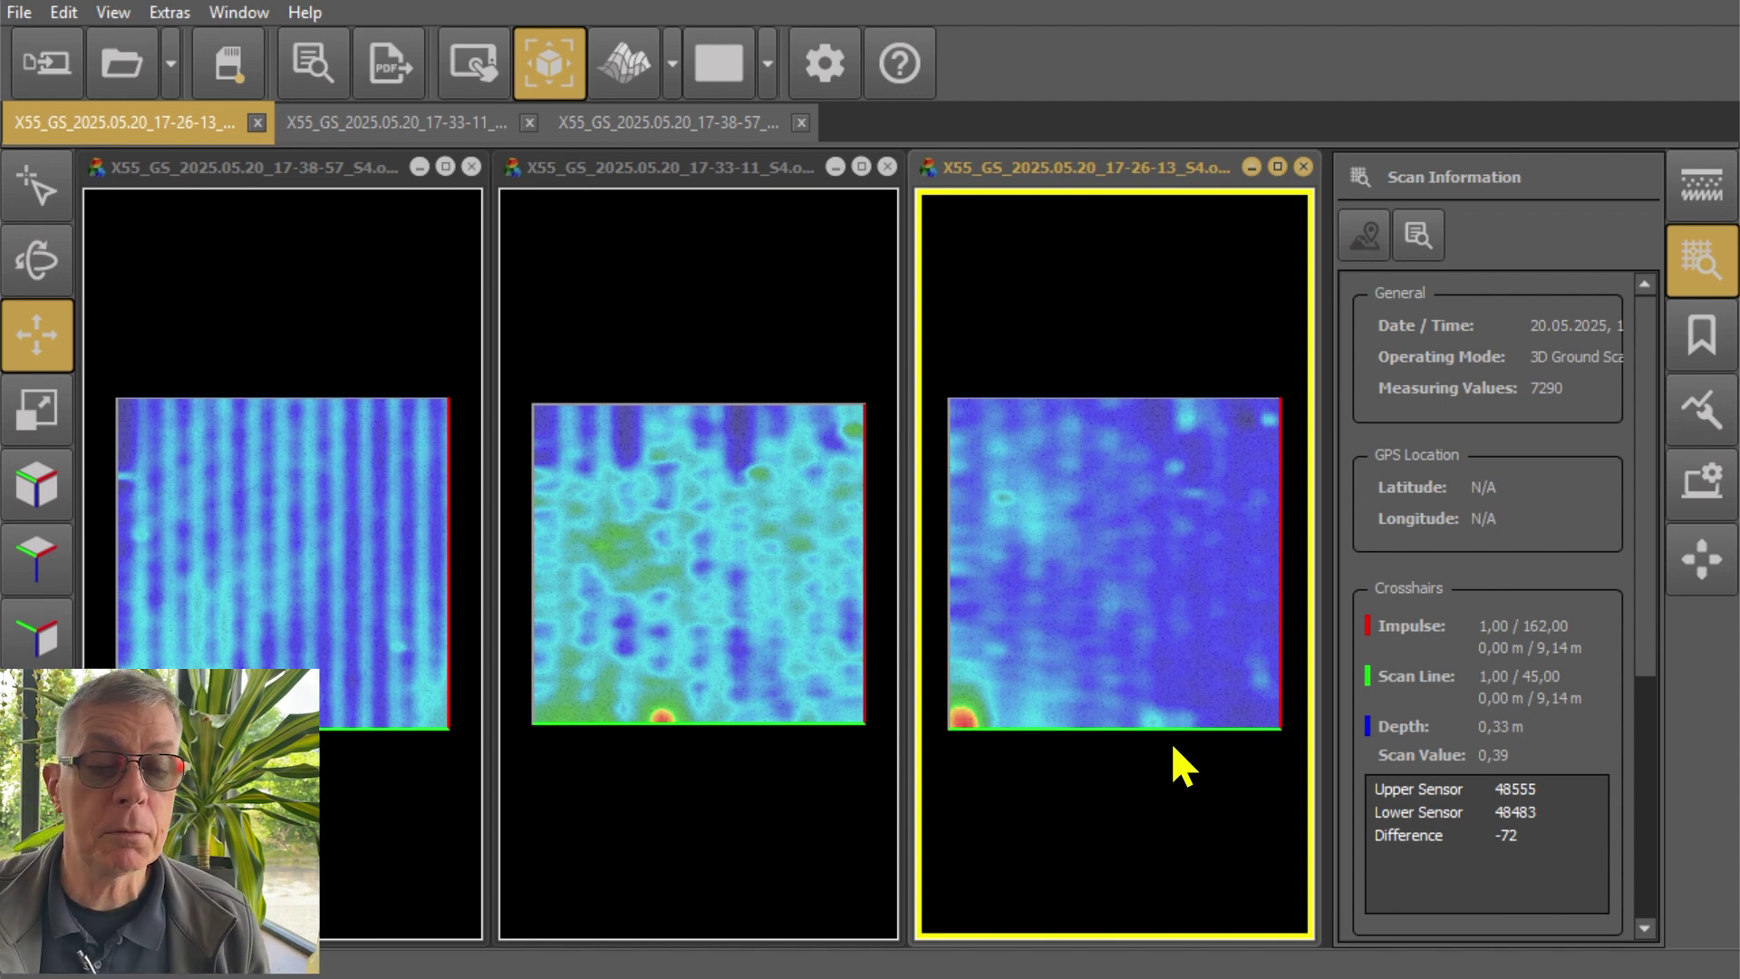
left_click(36, 640)
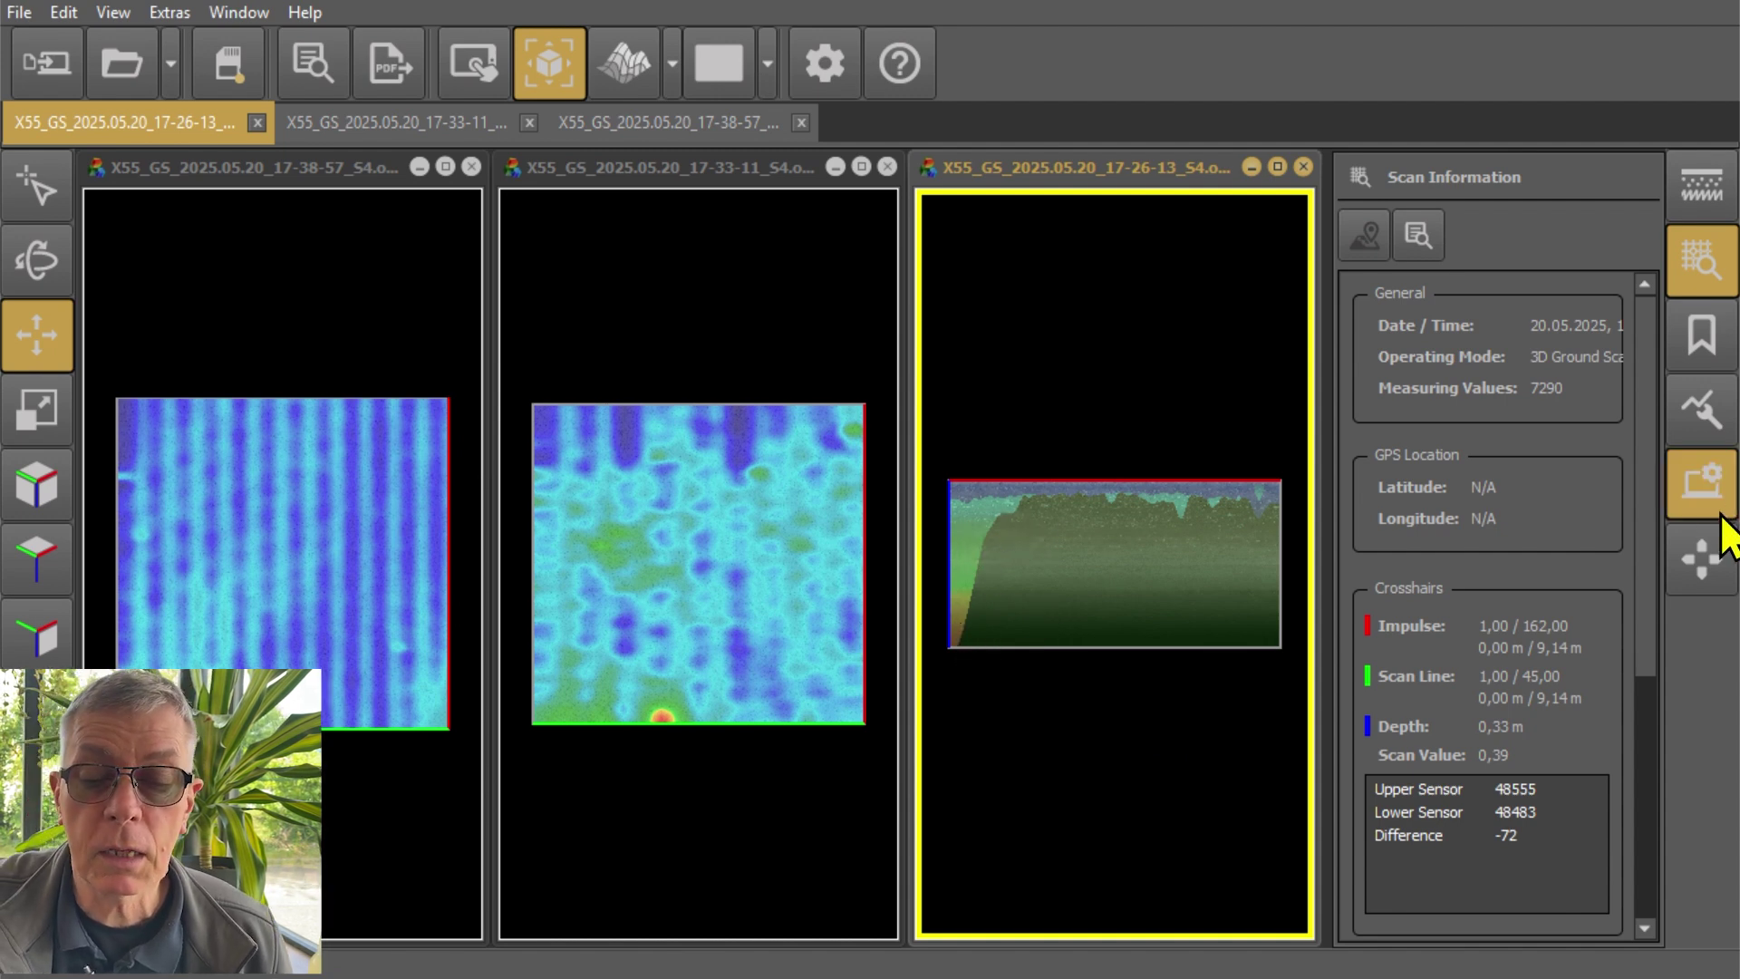
Set the active scan's Soil Type Surface and Soil Type Cross Section texture opacity to 0
left_click(1689, 487)
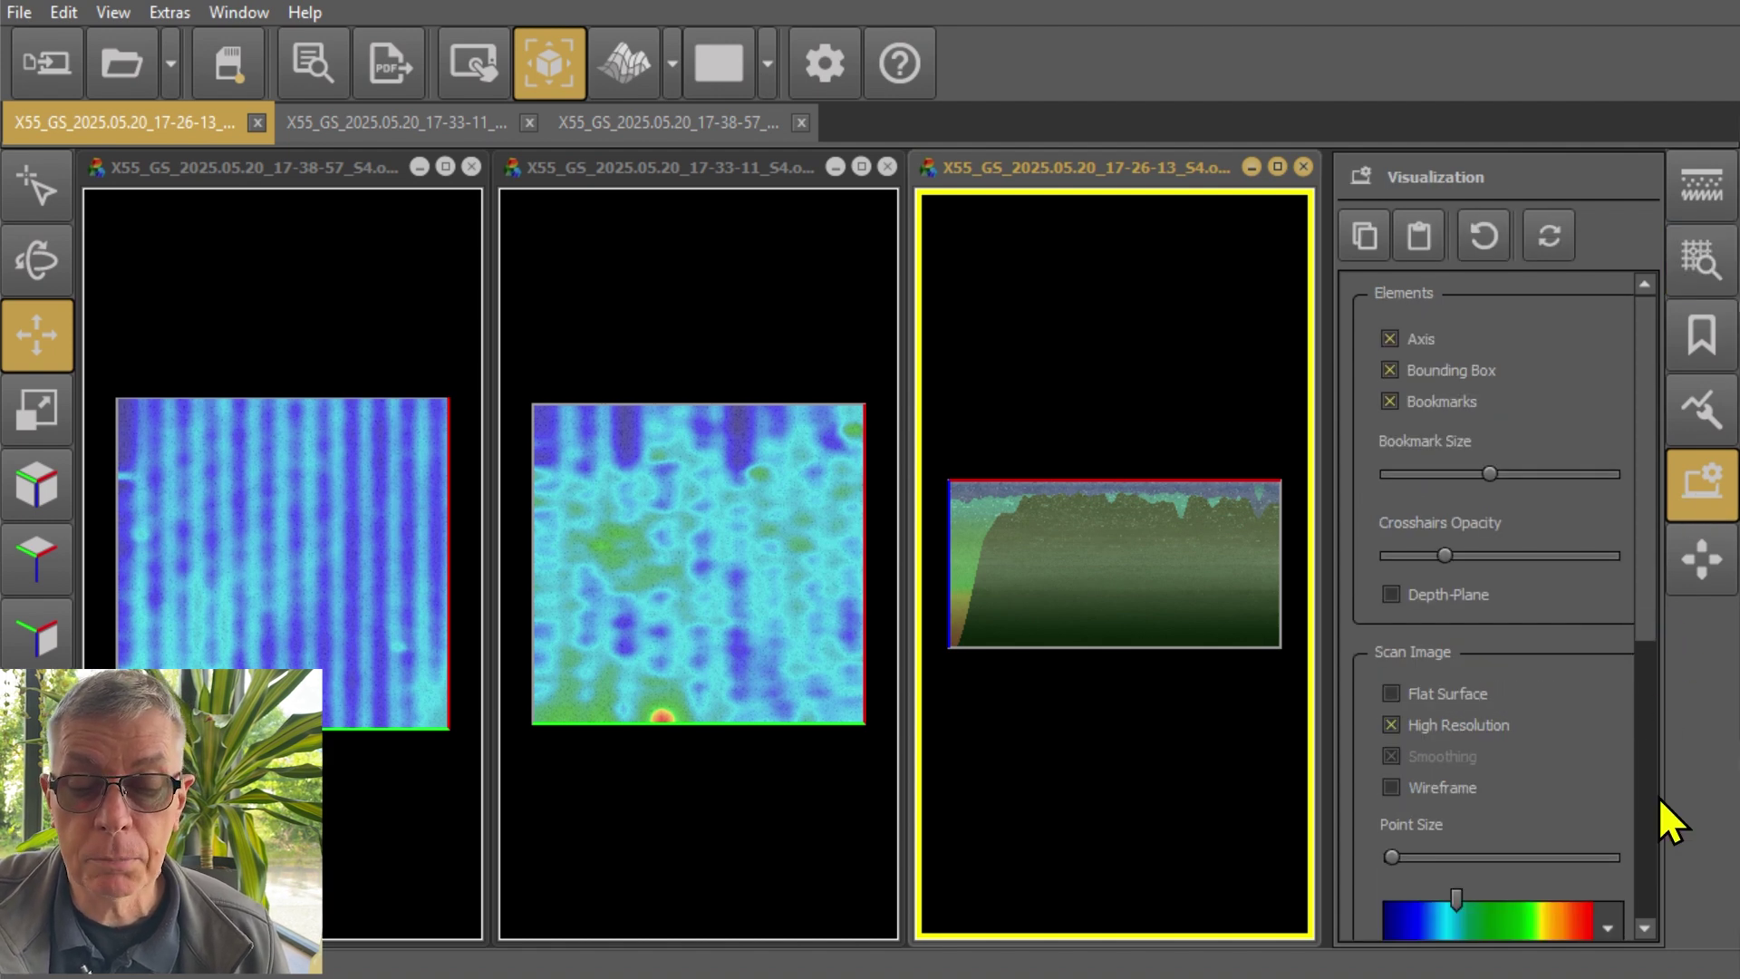
left_click(1648, 847)
left_click_drag(1559, 741, 1264, 698)
left_click_drag(1499, 894, 1290, 894)
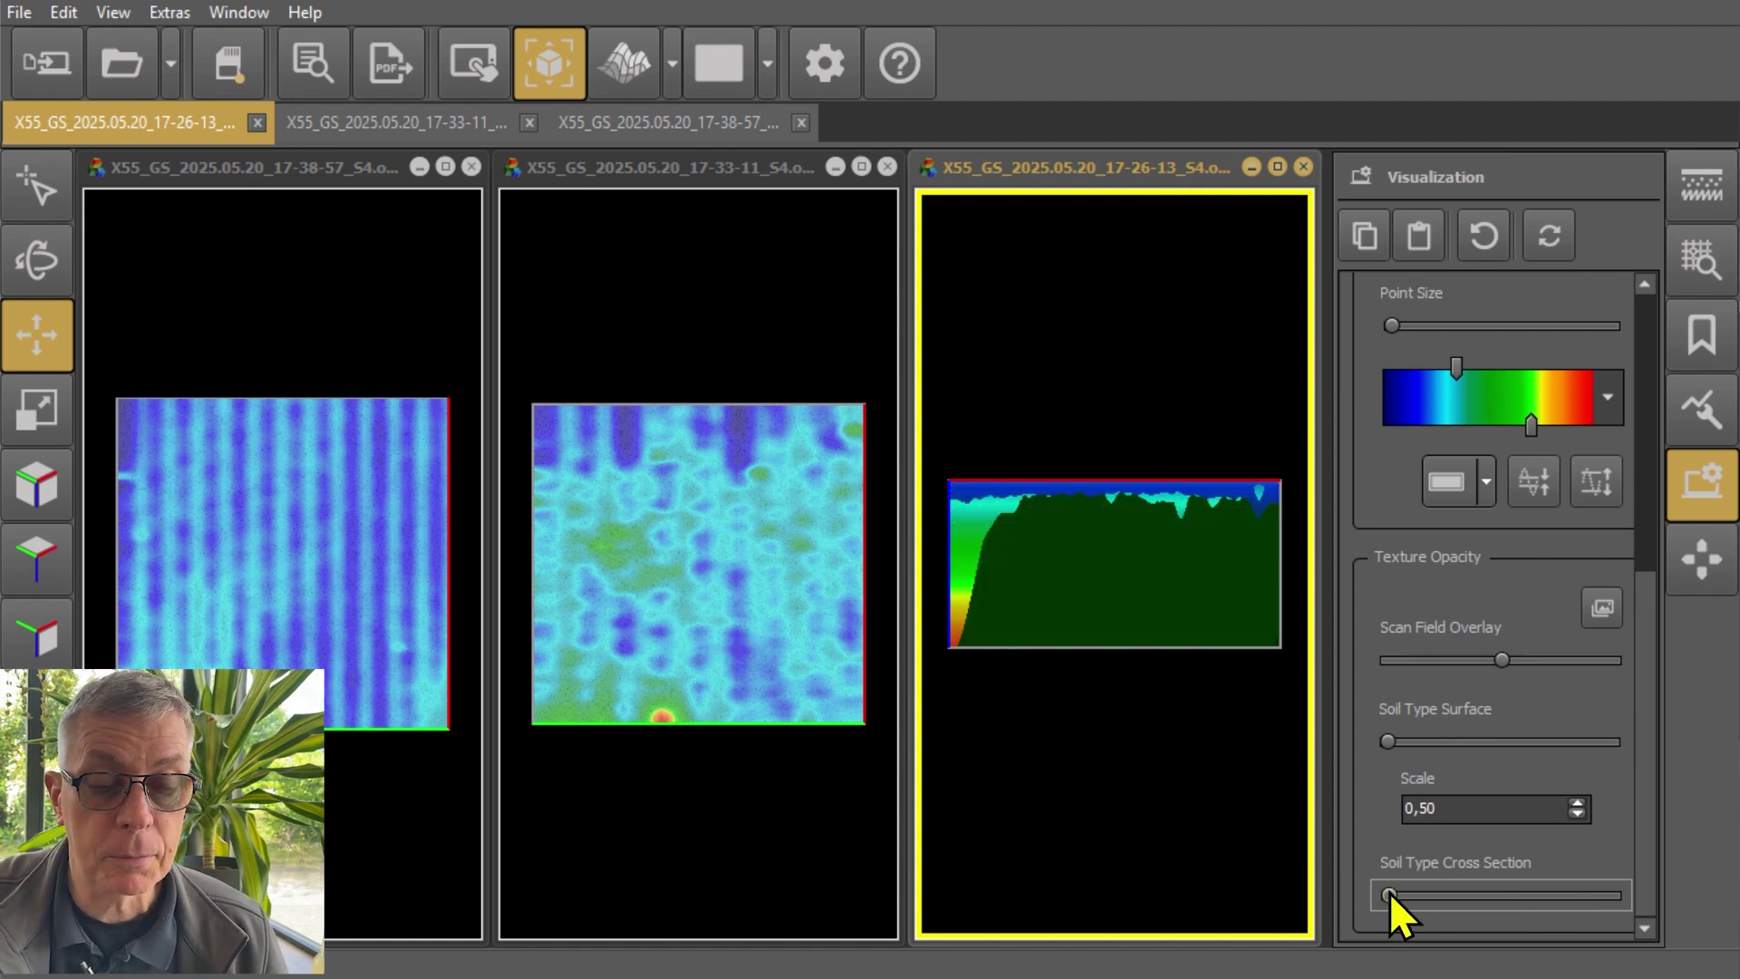
Show the middle scan as a side profile and zero both its soil-type texture opacities
left_click(672, 311)
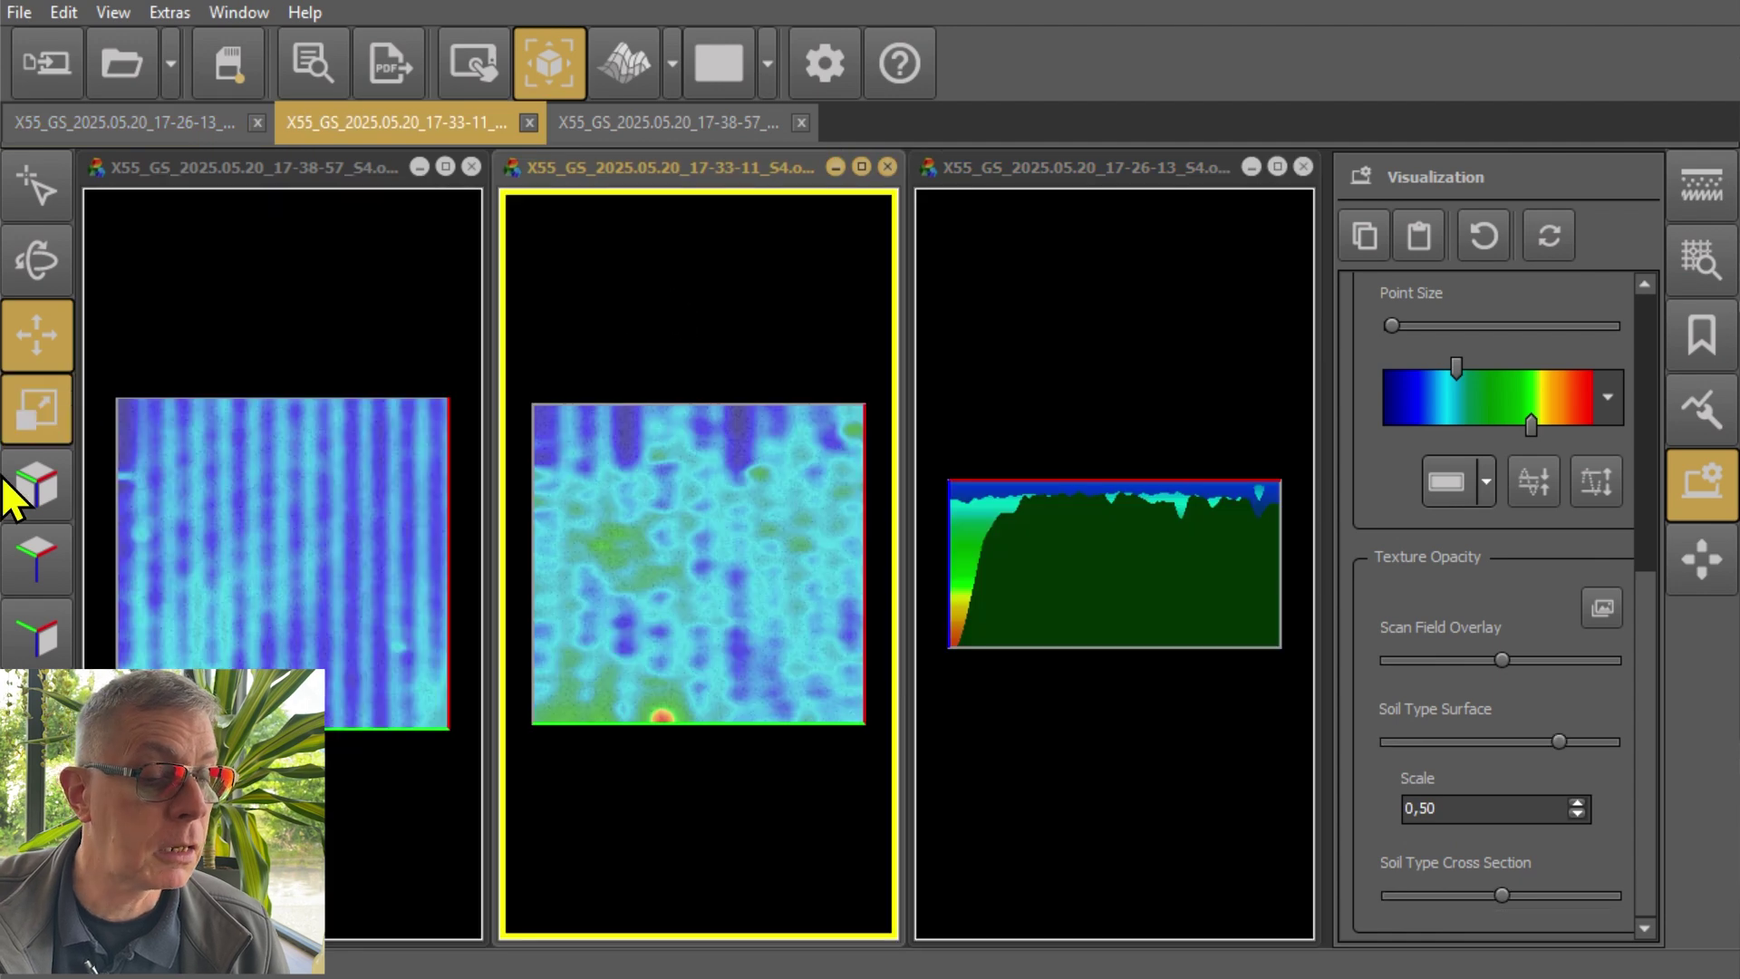
left_click(38, 637)
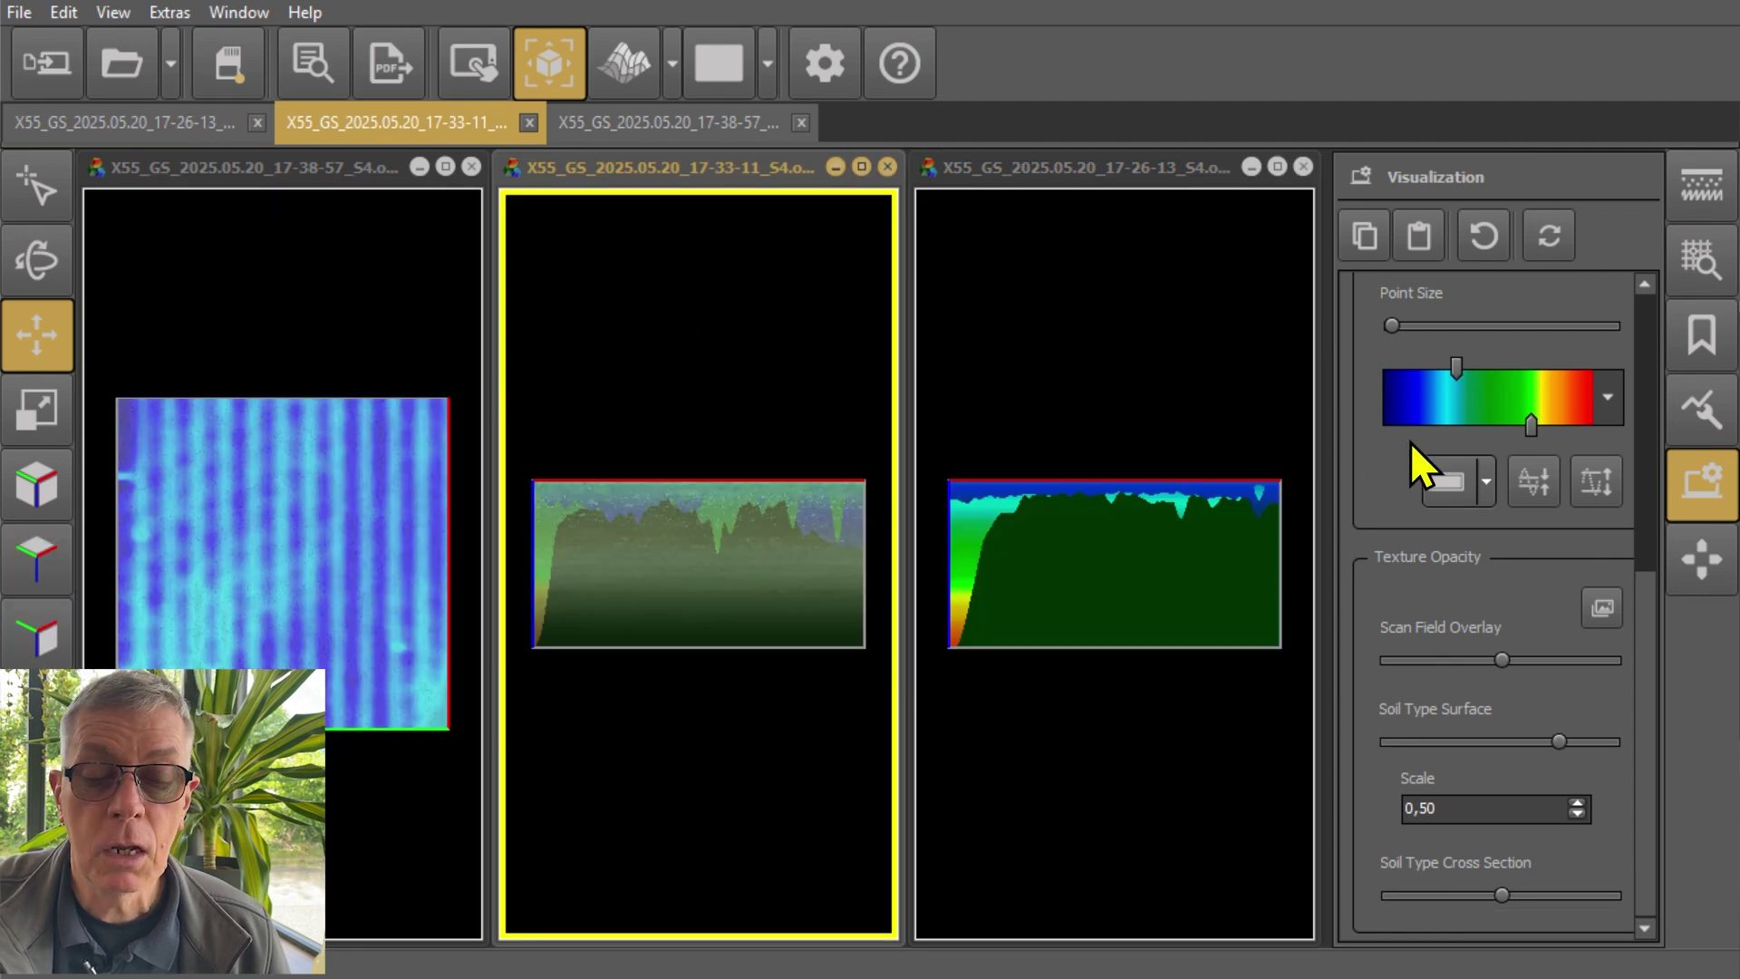
left_click_drag(1558, 742, 1329, 731)
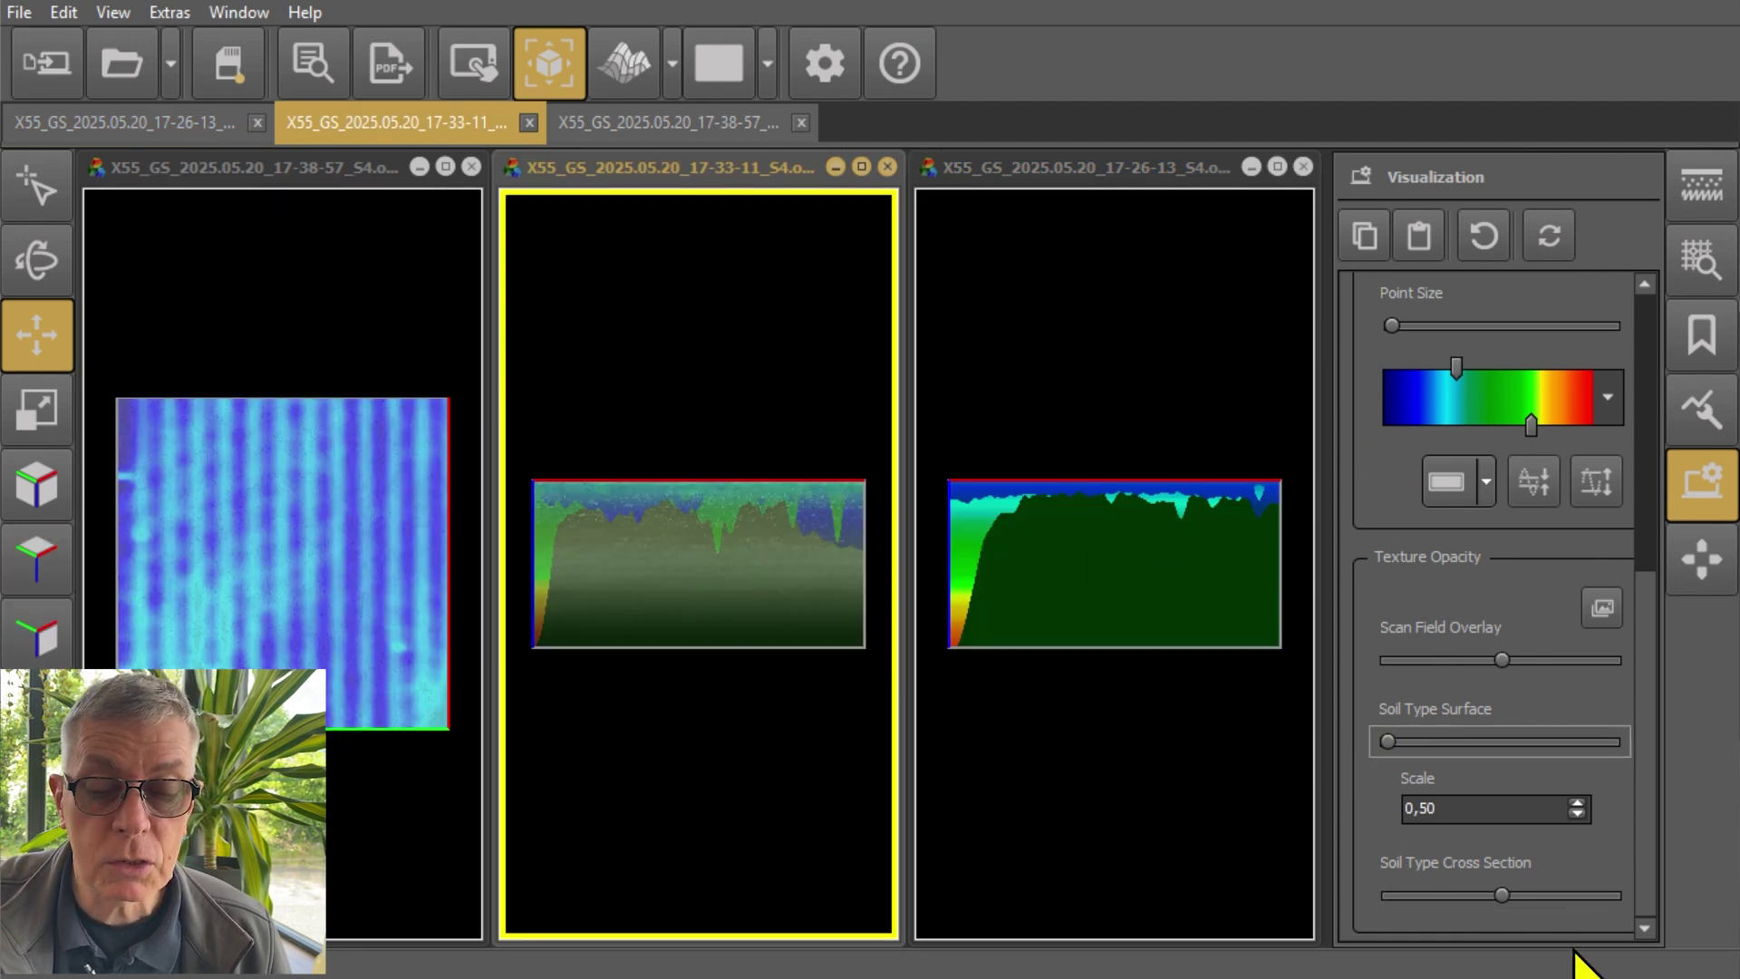
left_click_drag(1498, 893, 1205, 874)
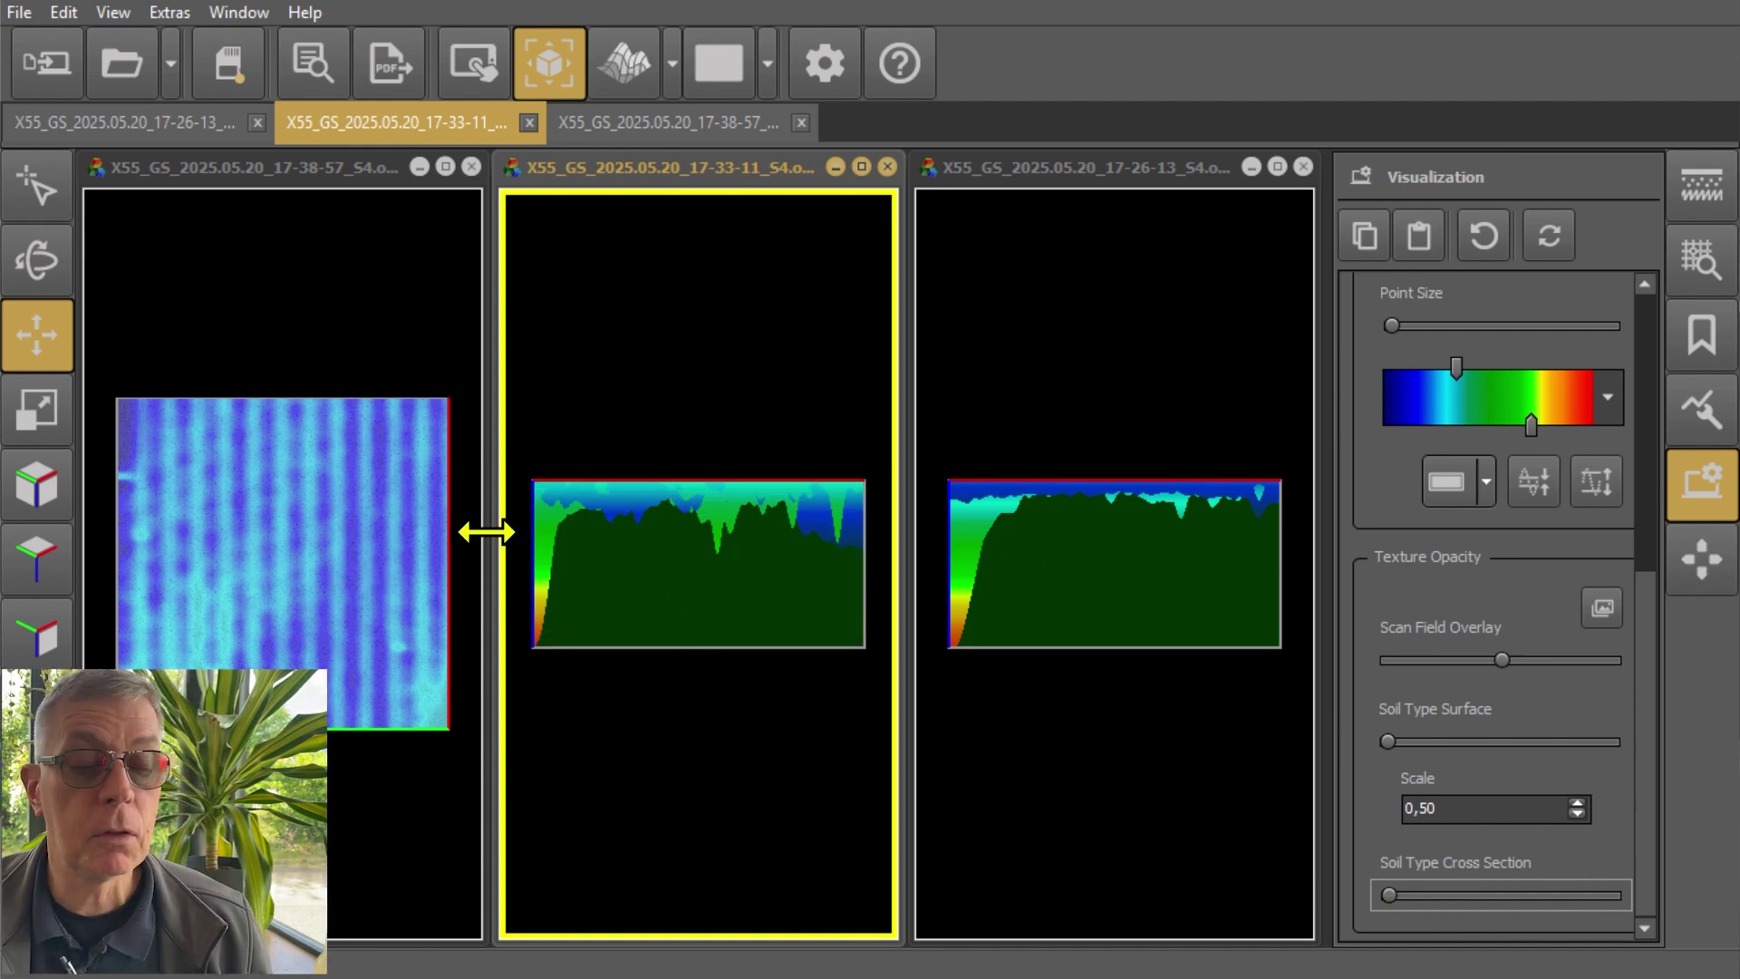
Show the left scan as a side profile and zero both its soil-type texture opacities
left_click(310, 516)
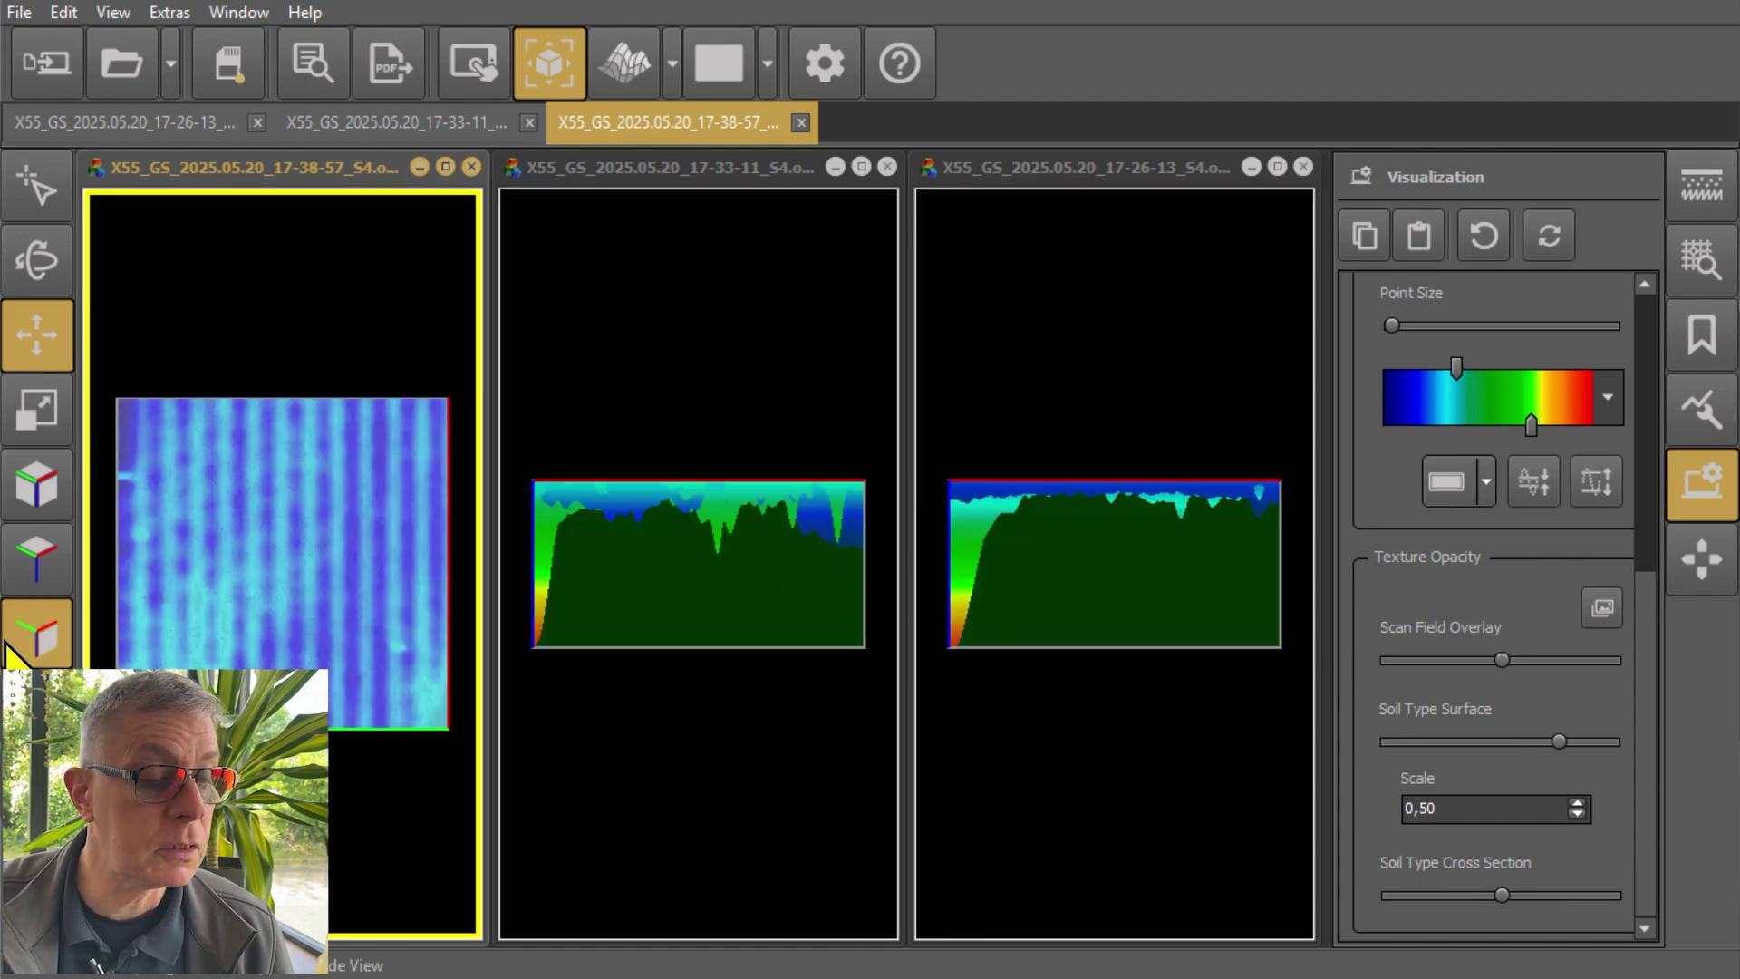
left_click(36, 637)
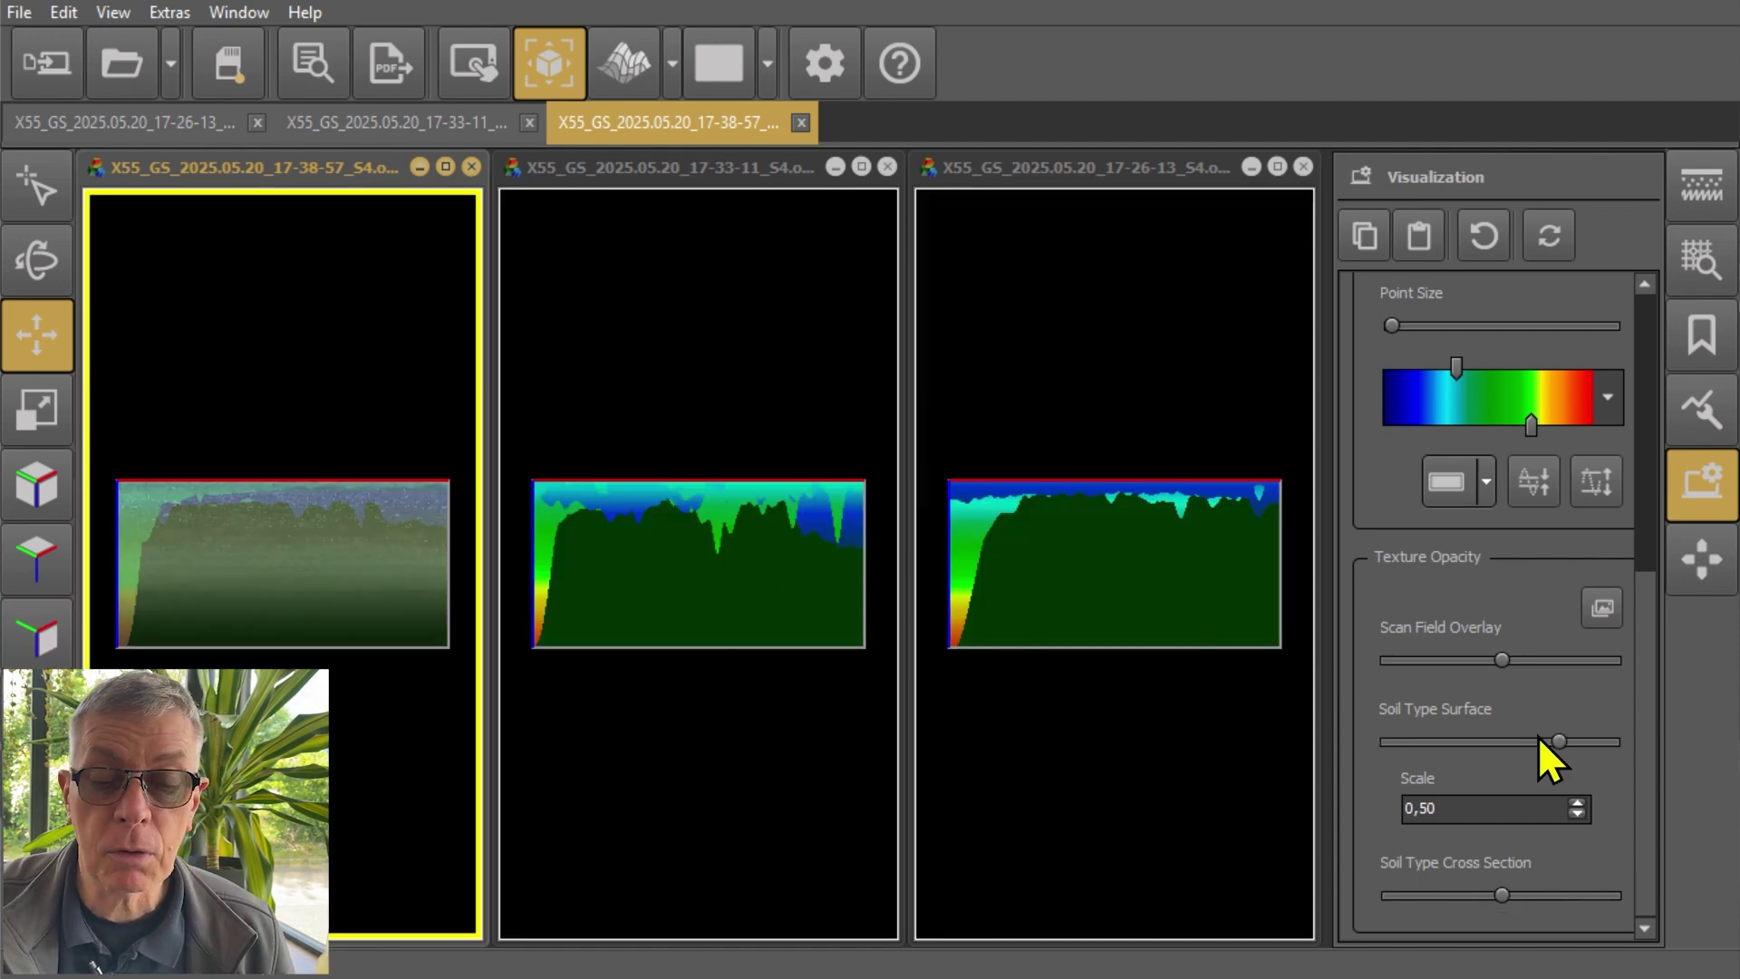
left_click_drag(1557, 742, 1367, 745)
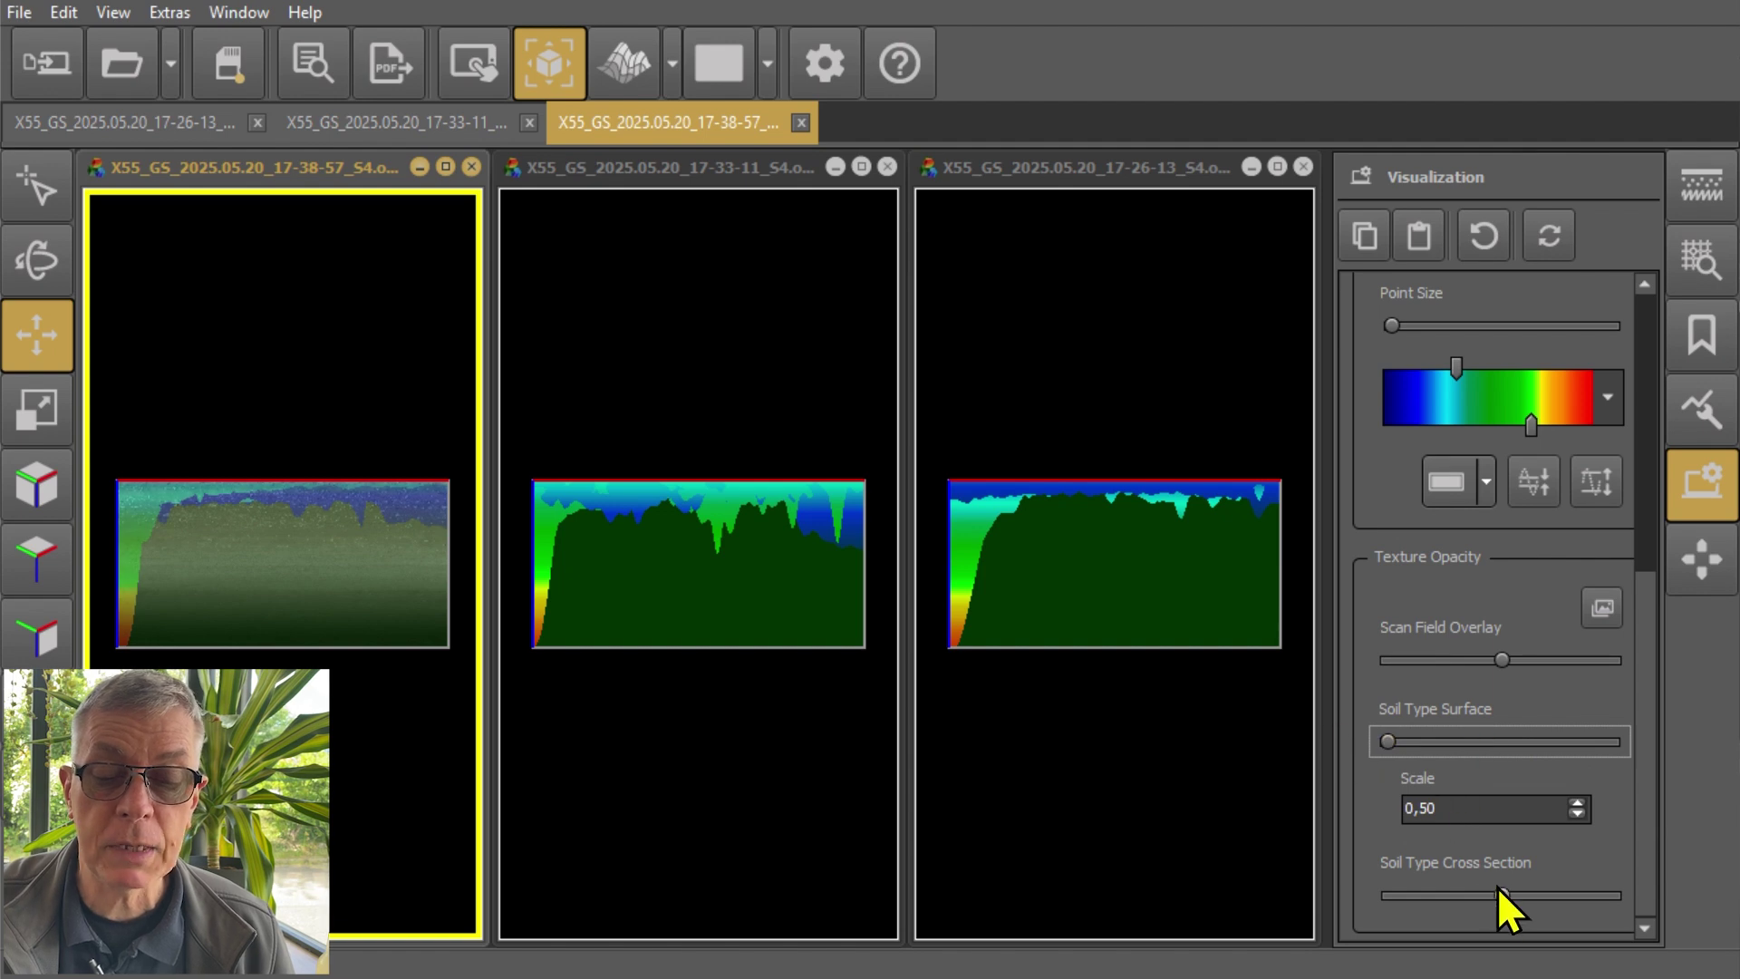
left_click_drag(1500, 895, 1364, 876)
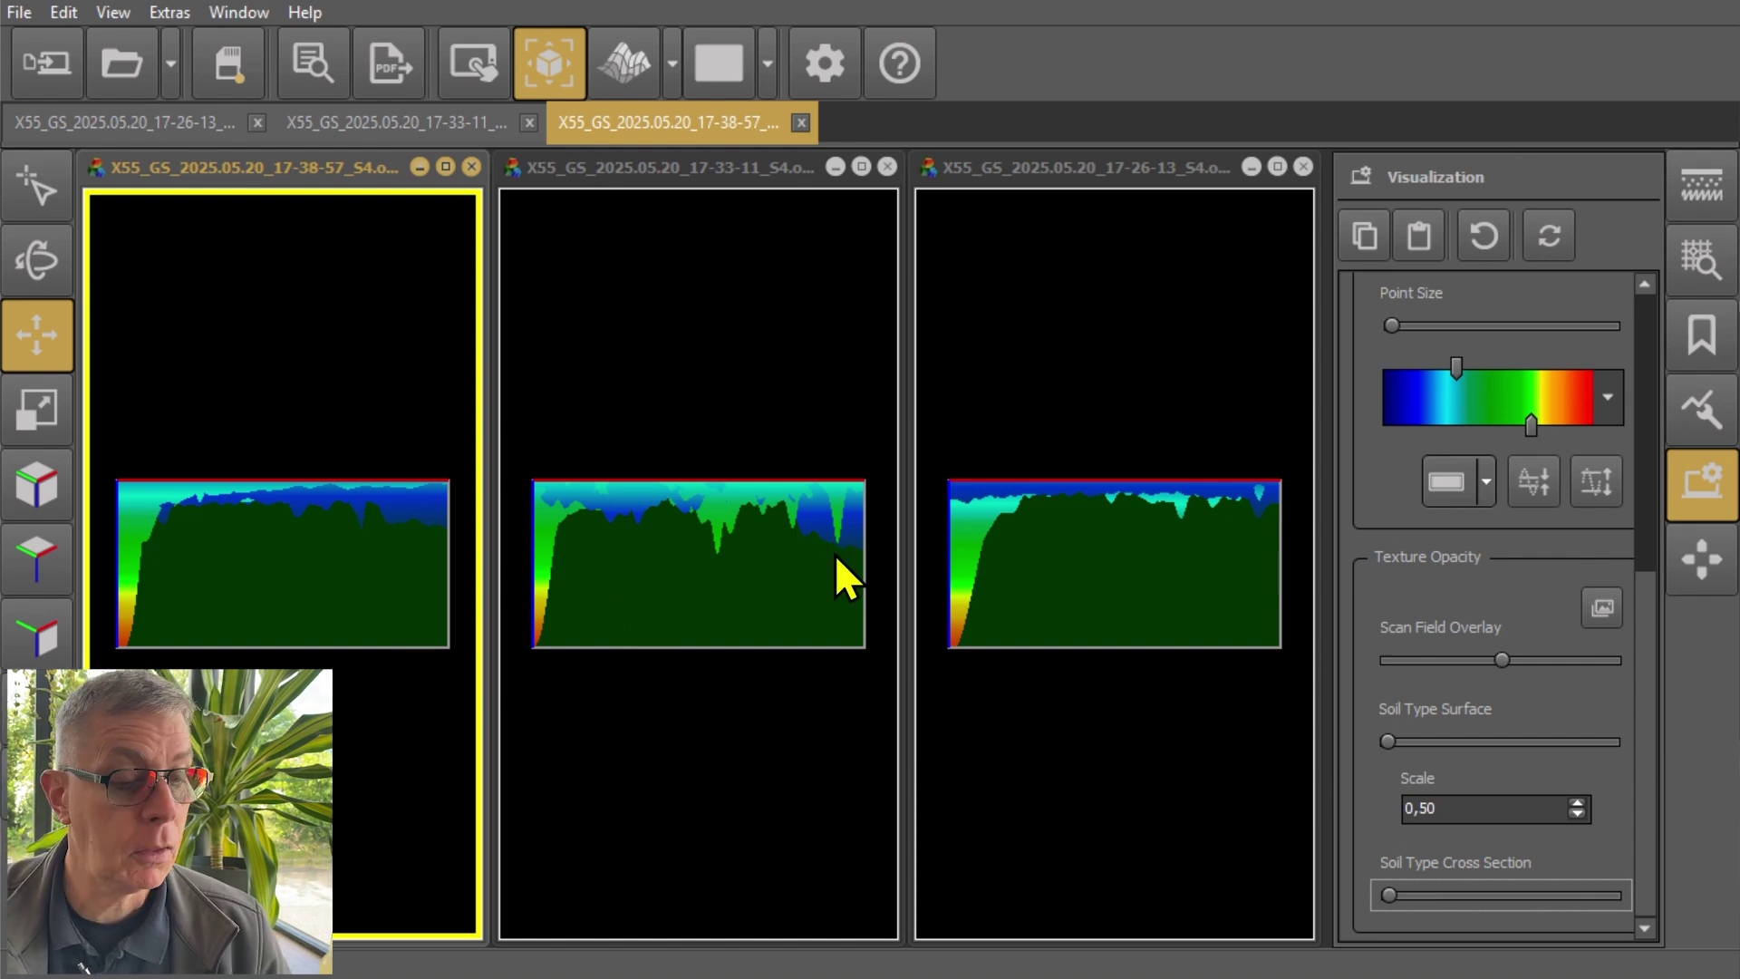
Select the 17-26-13 view and list its modifiers: Multi-Sensor Alignment and Interpolation
left_click(620, 717)
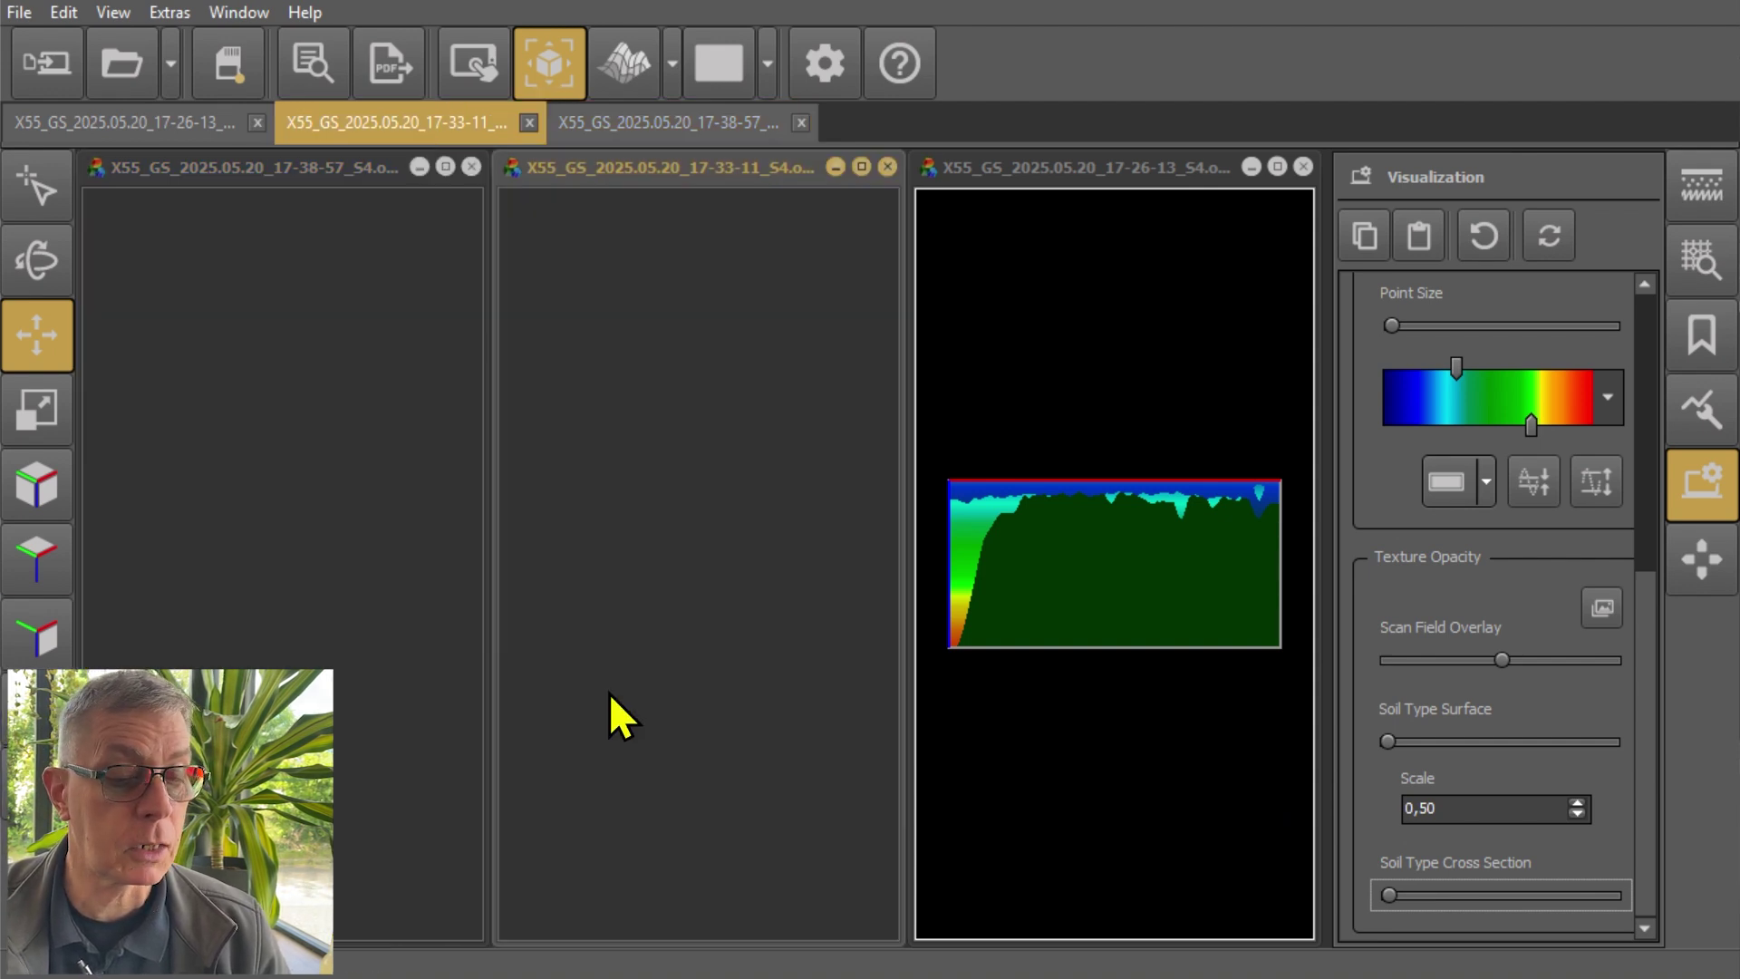
left_click(1014, 713)
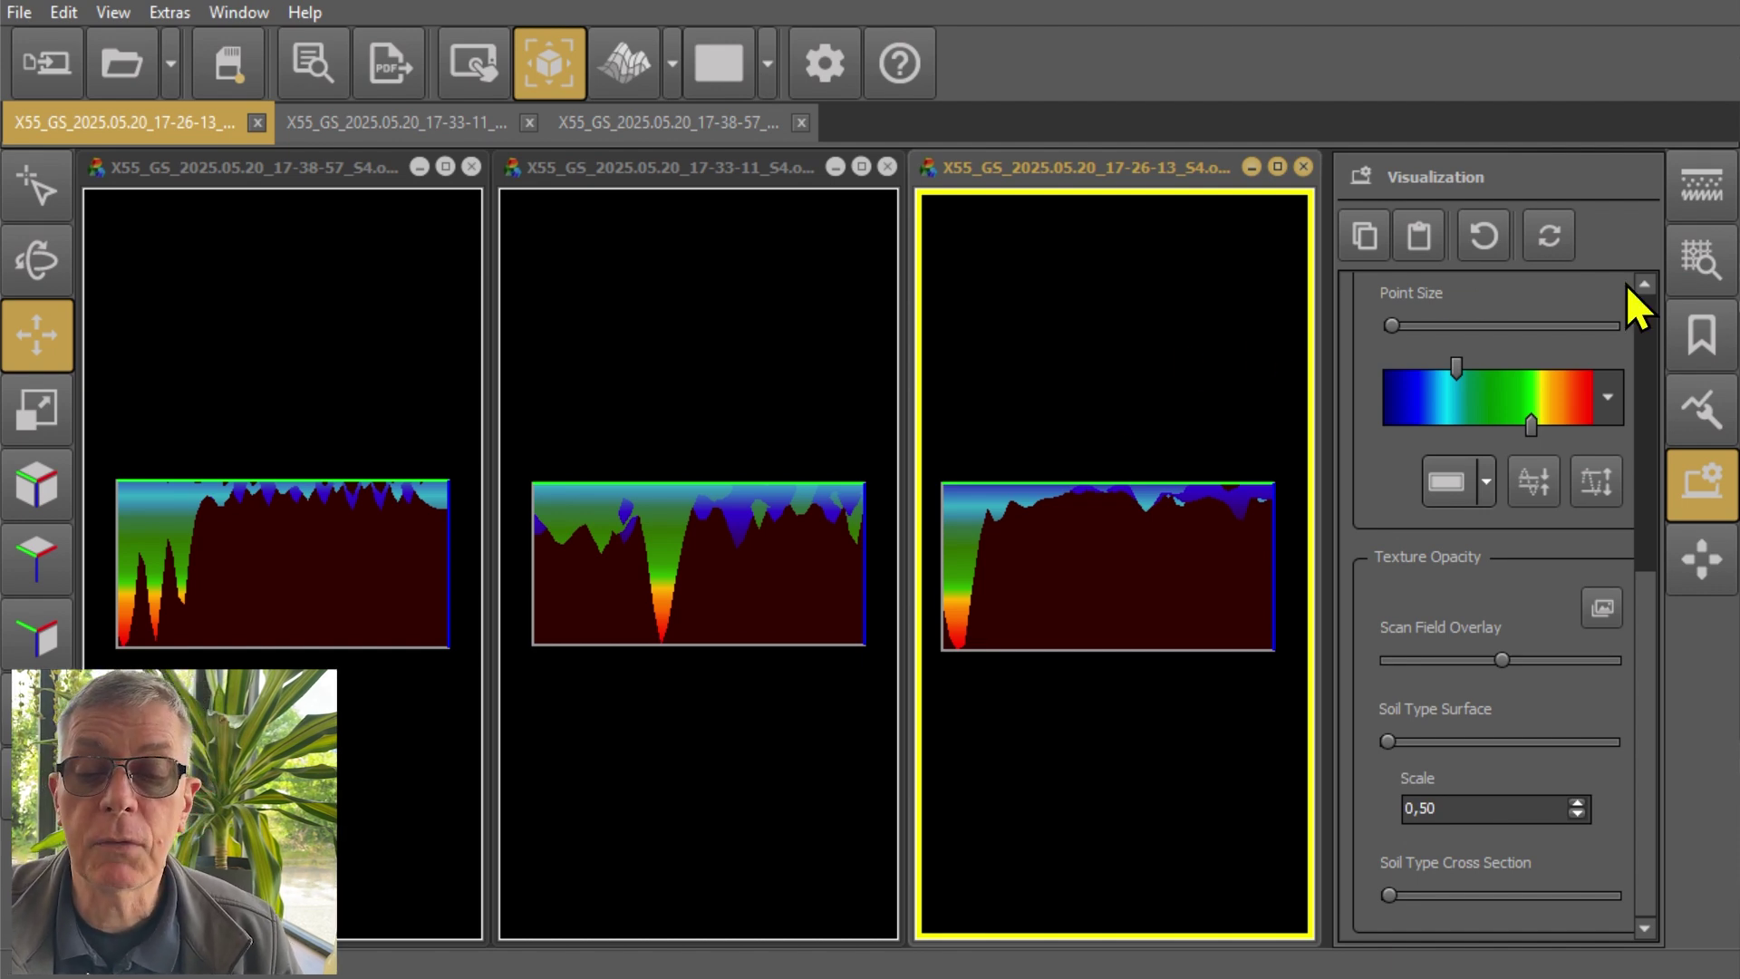
left_click(1698, 329)
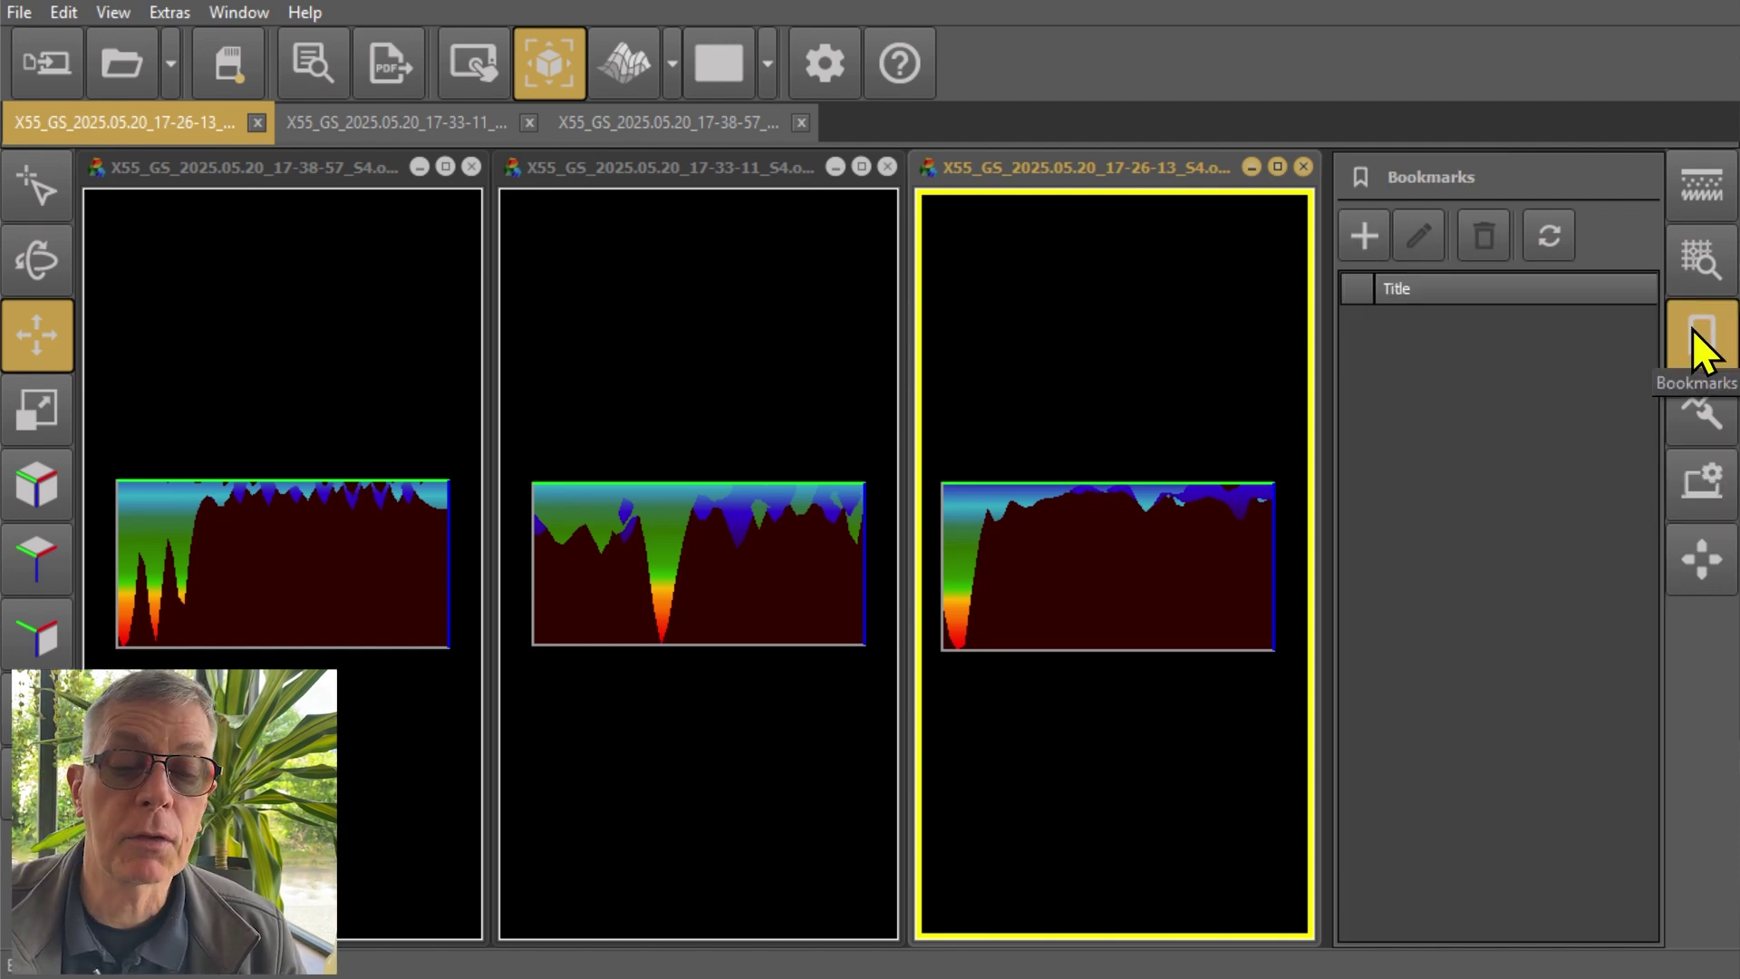
left_click(1713, 424)
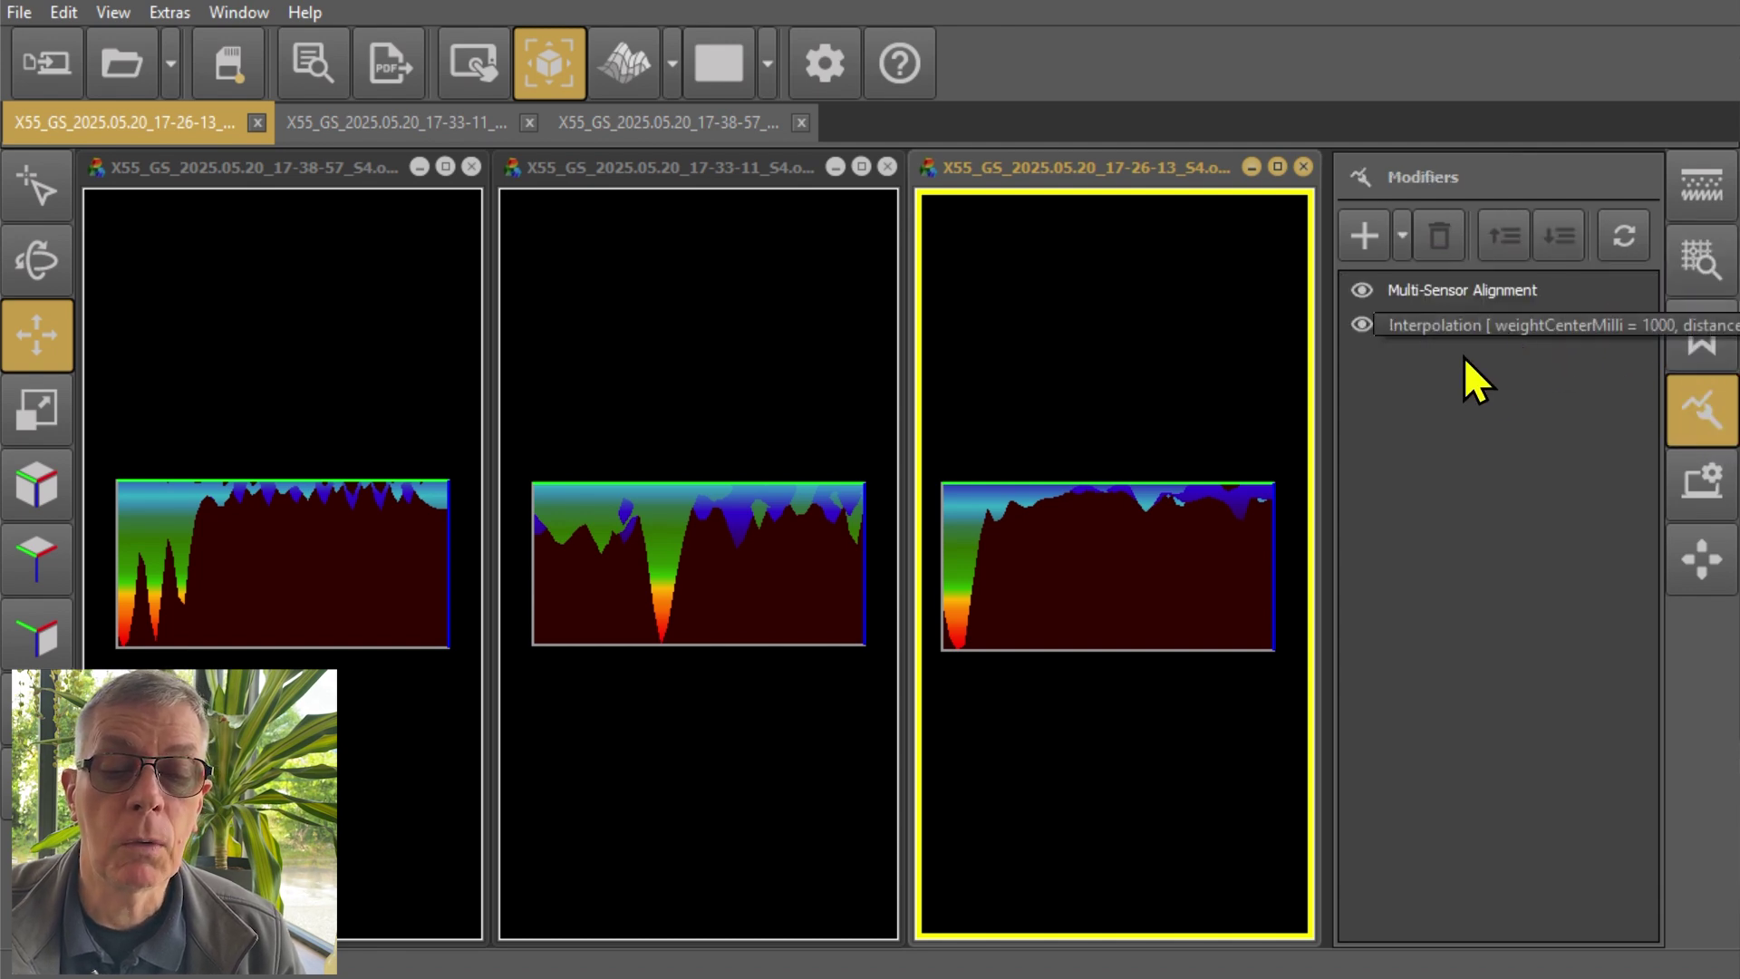
Delete Interpolation and Multi-Sensor Alignment from the 17-26-13 scan and view it from the top
left_click(1418, 324)
left_click(1439, 234)
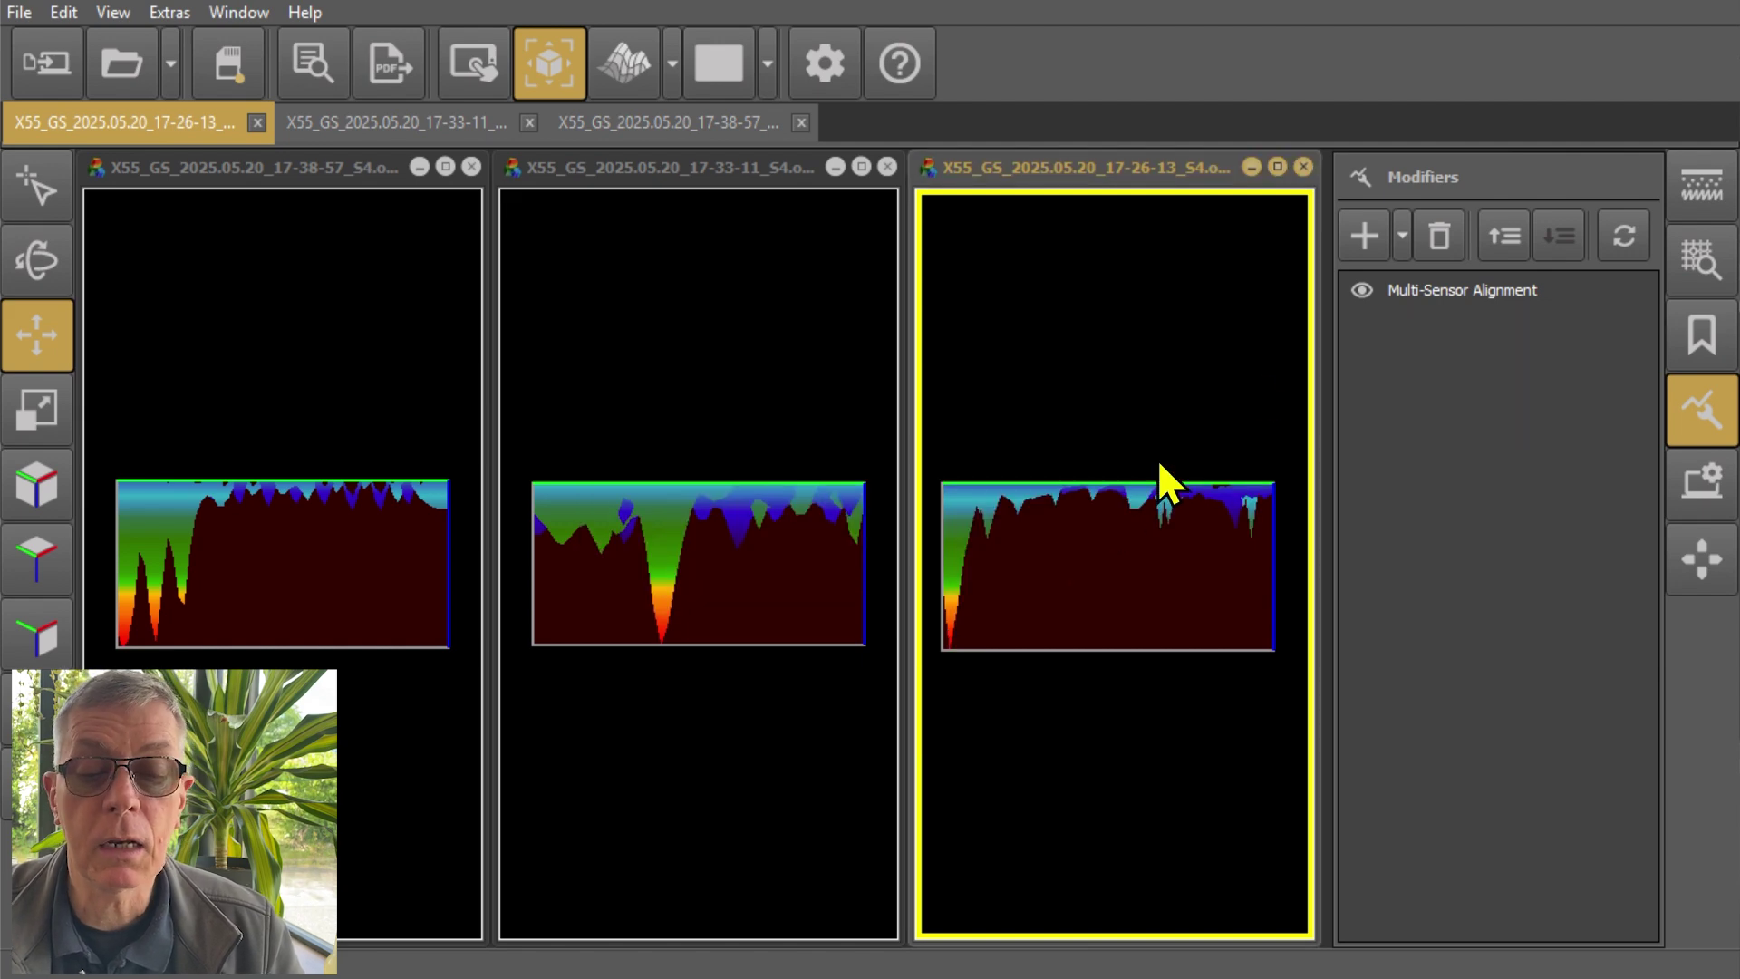
left_click(1444, 289)
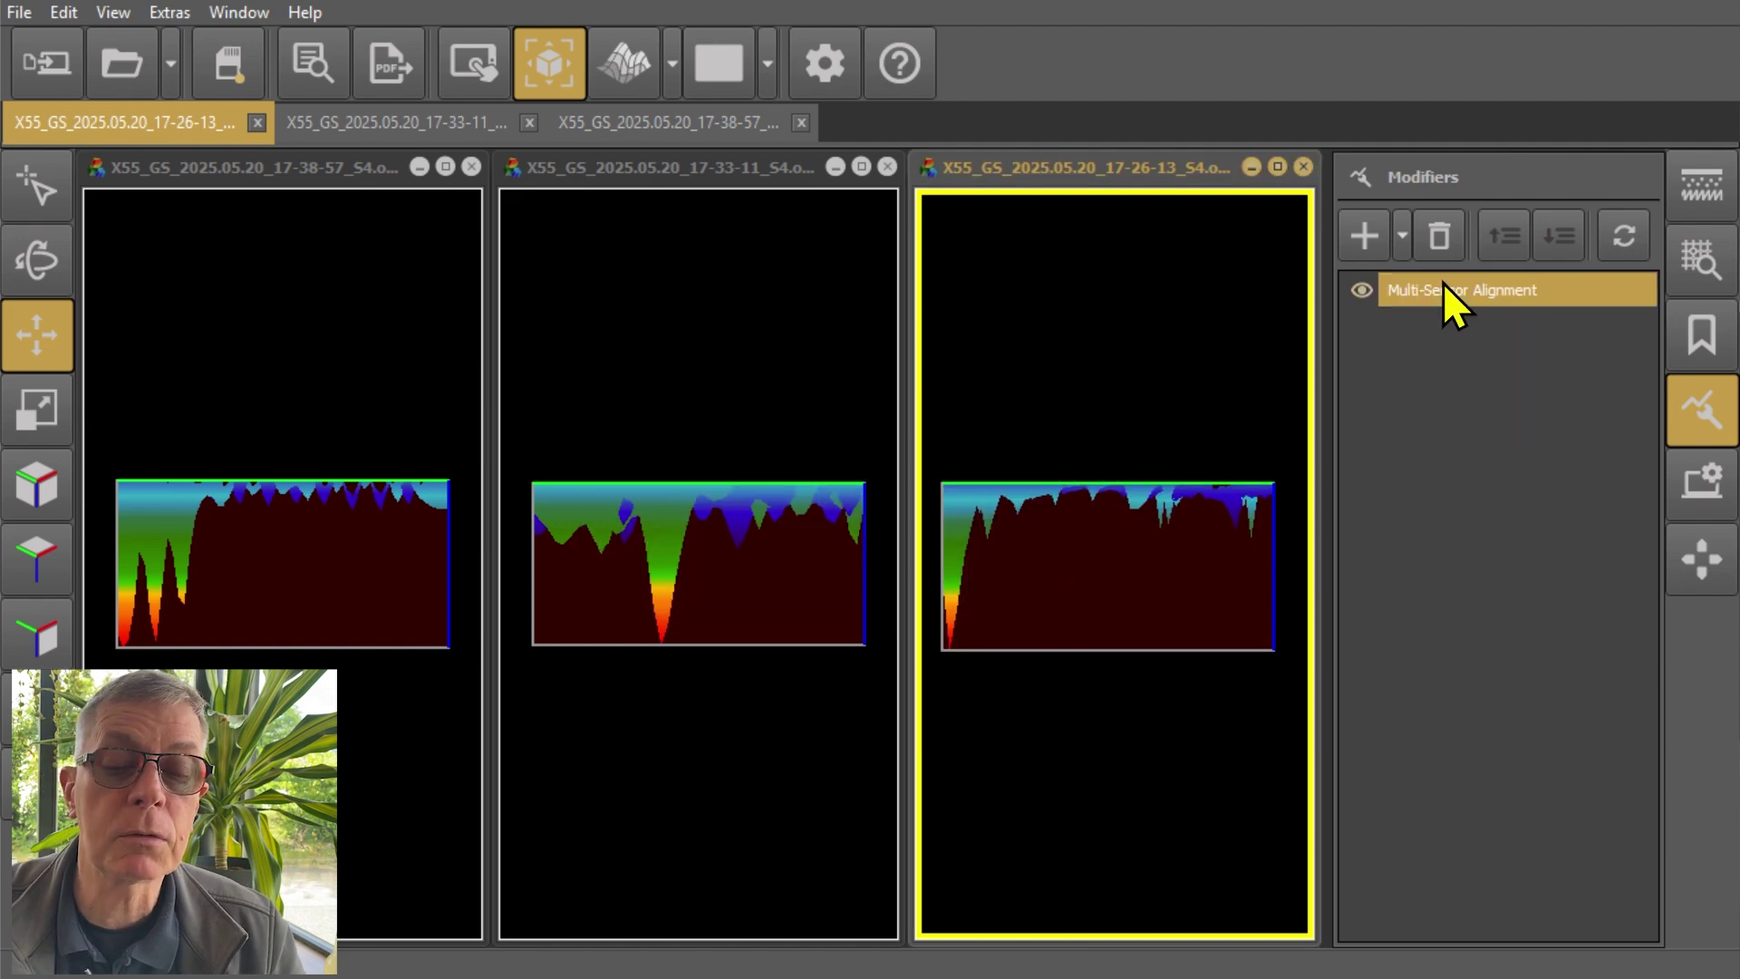
left_click(1440, 235)
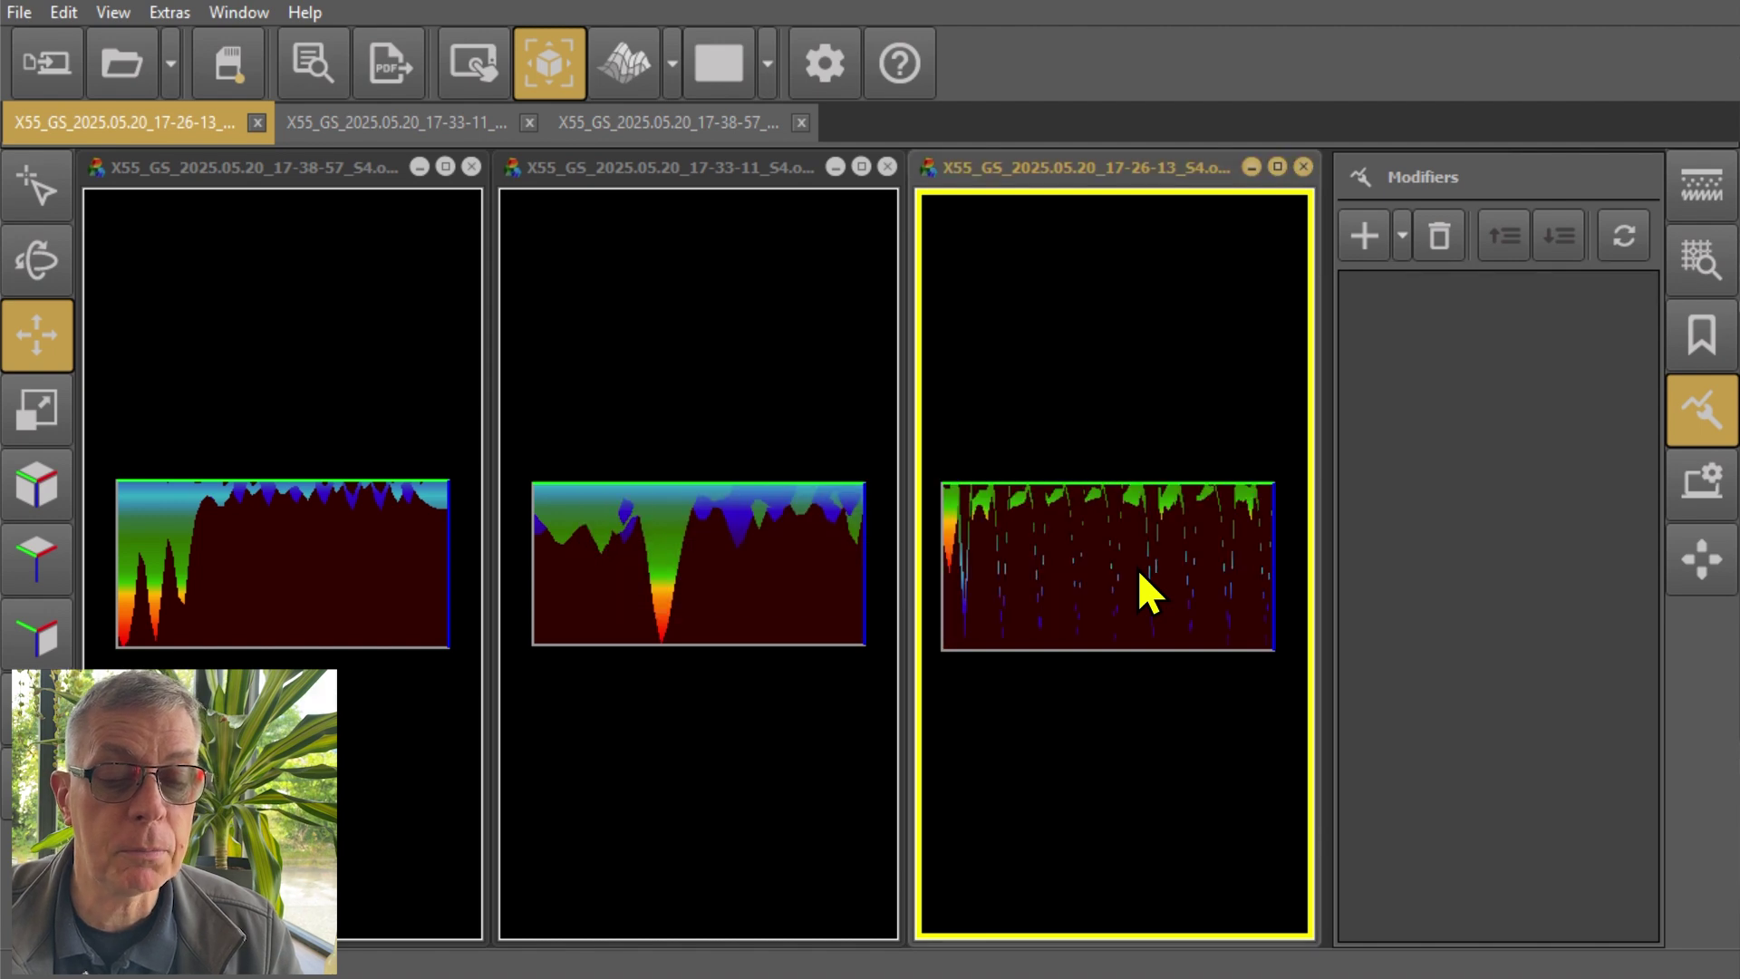
left_click(26, 538)
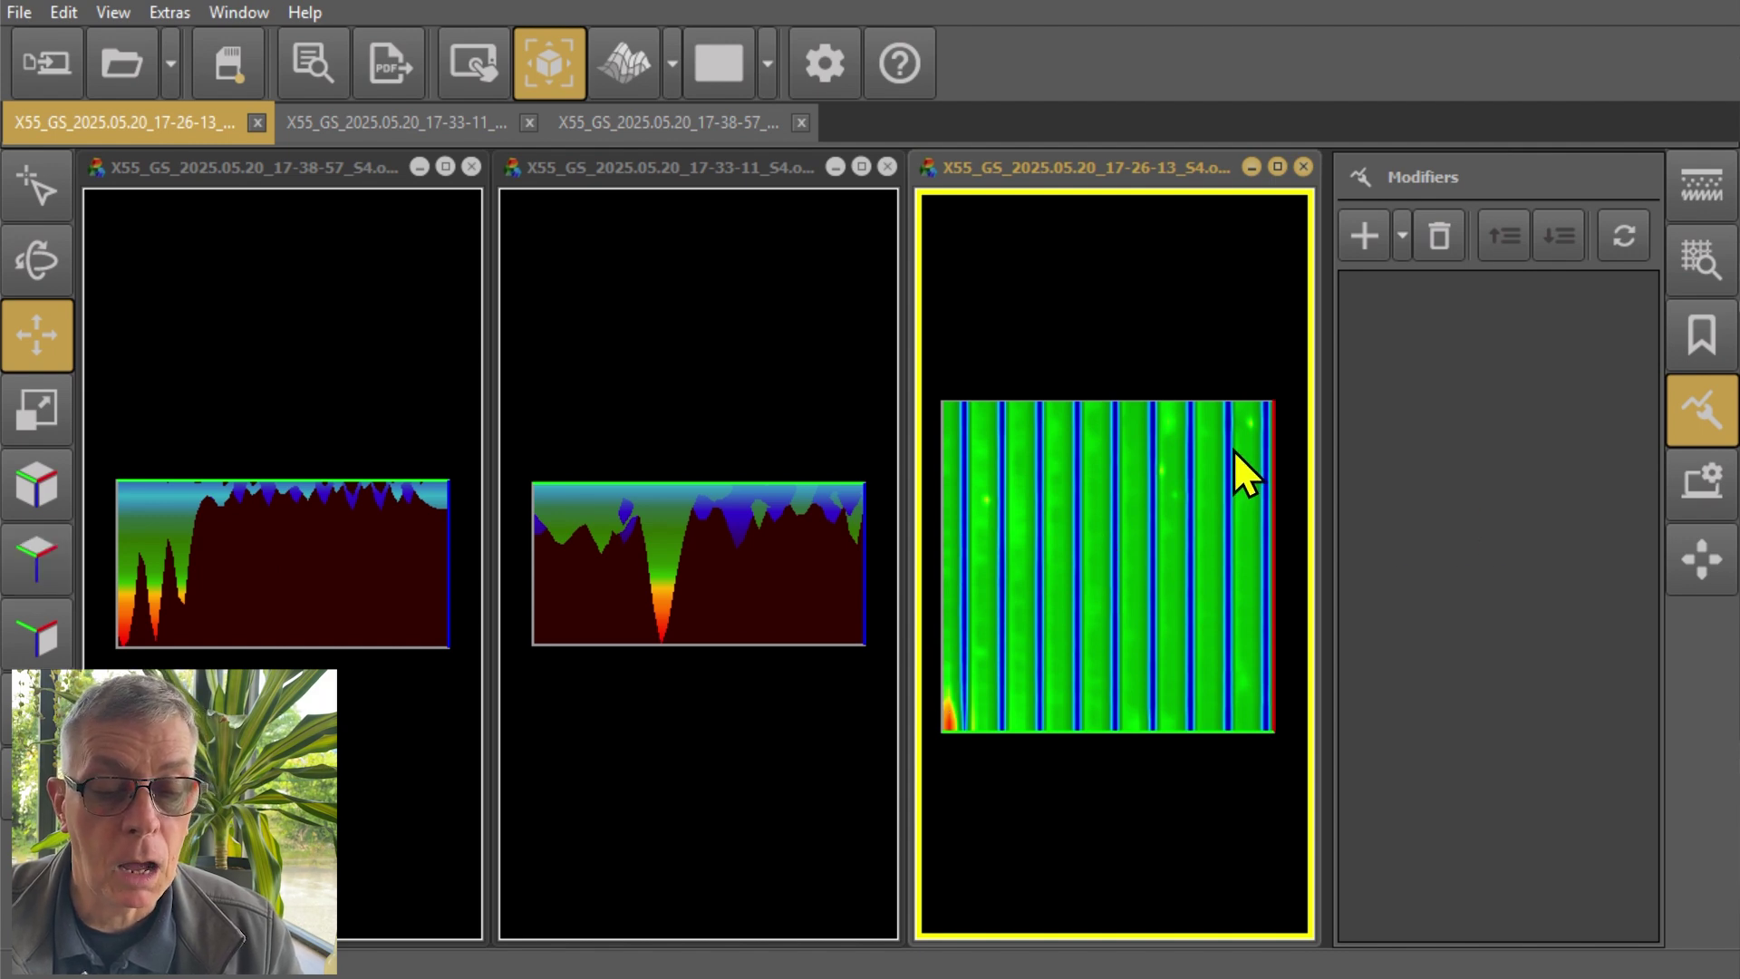
Delete the Interpolation modifier from the 17-33-11 scan
left_click(711, 394)
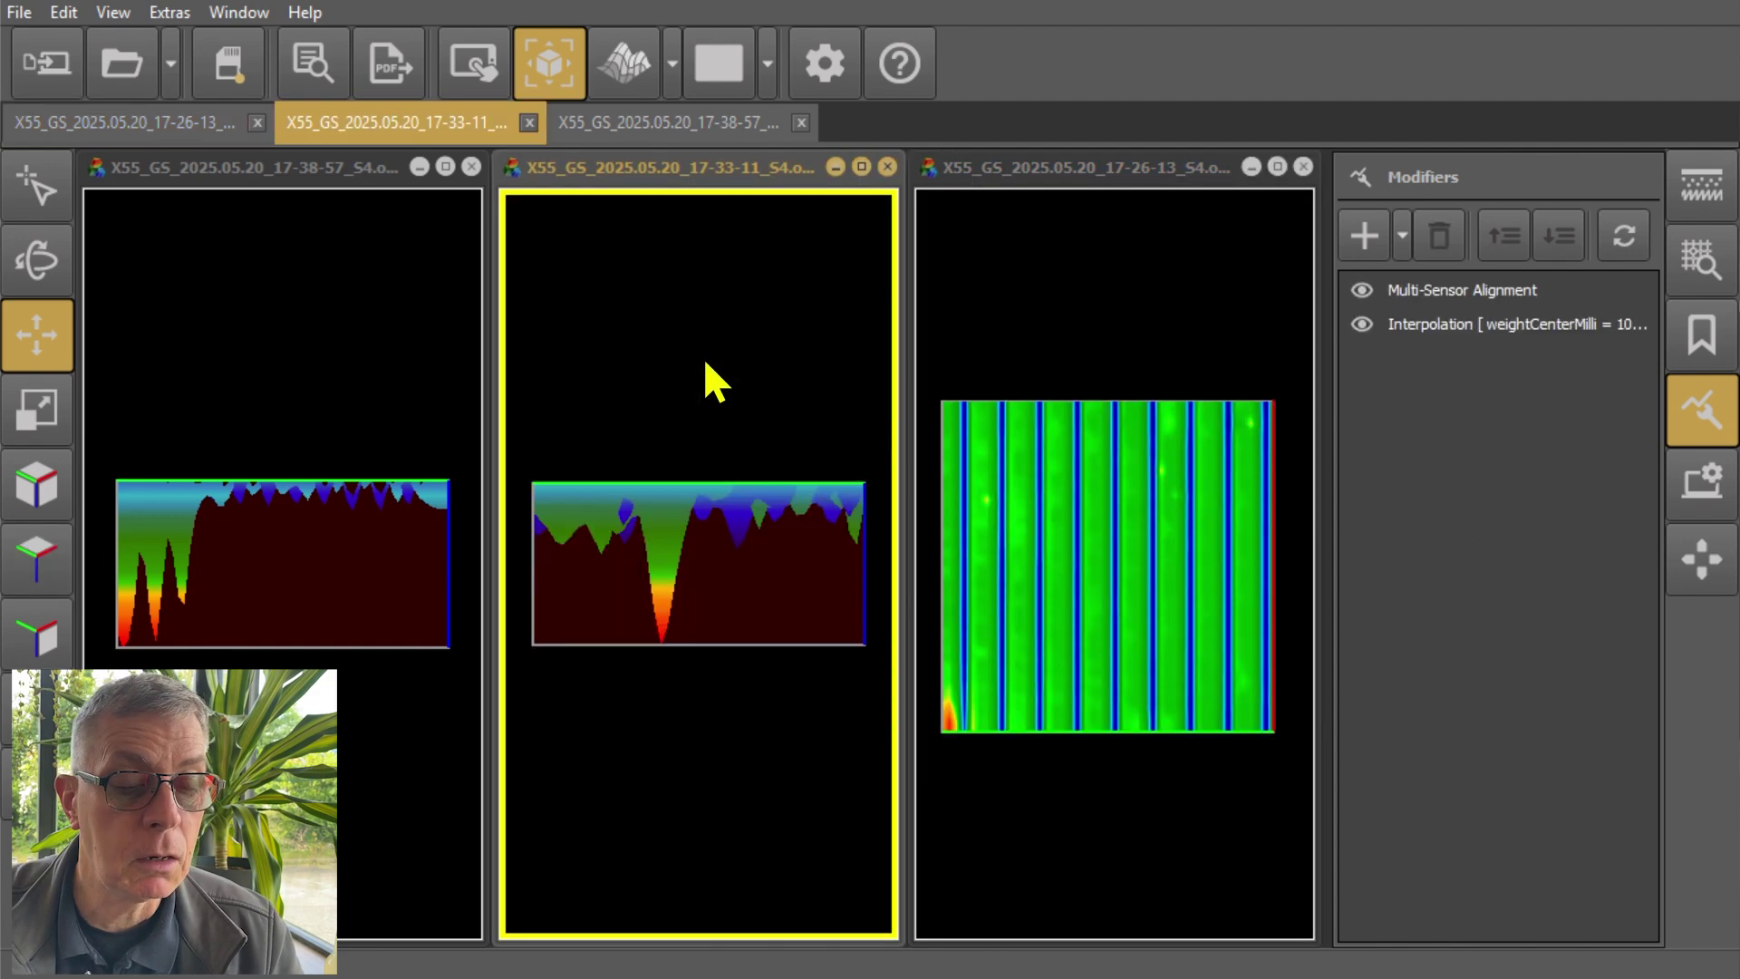
left_click(1394, 322)
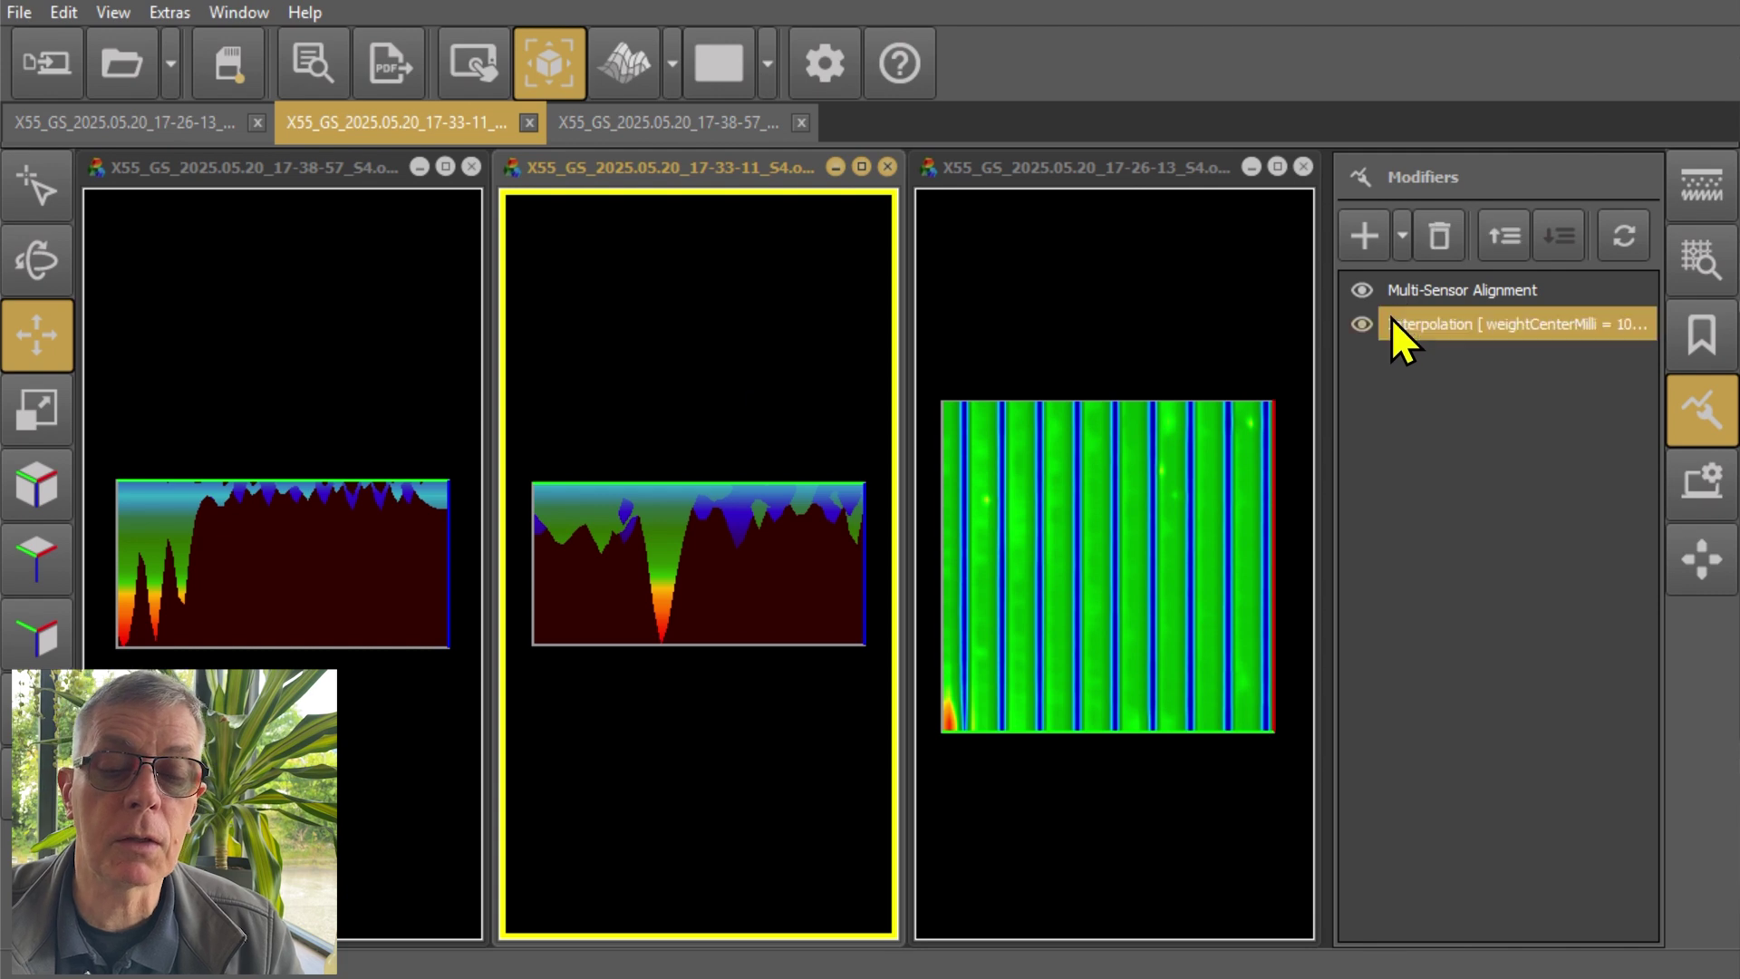
left_click(1439, 236)
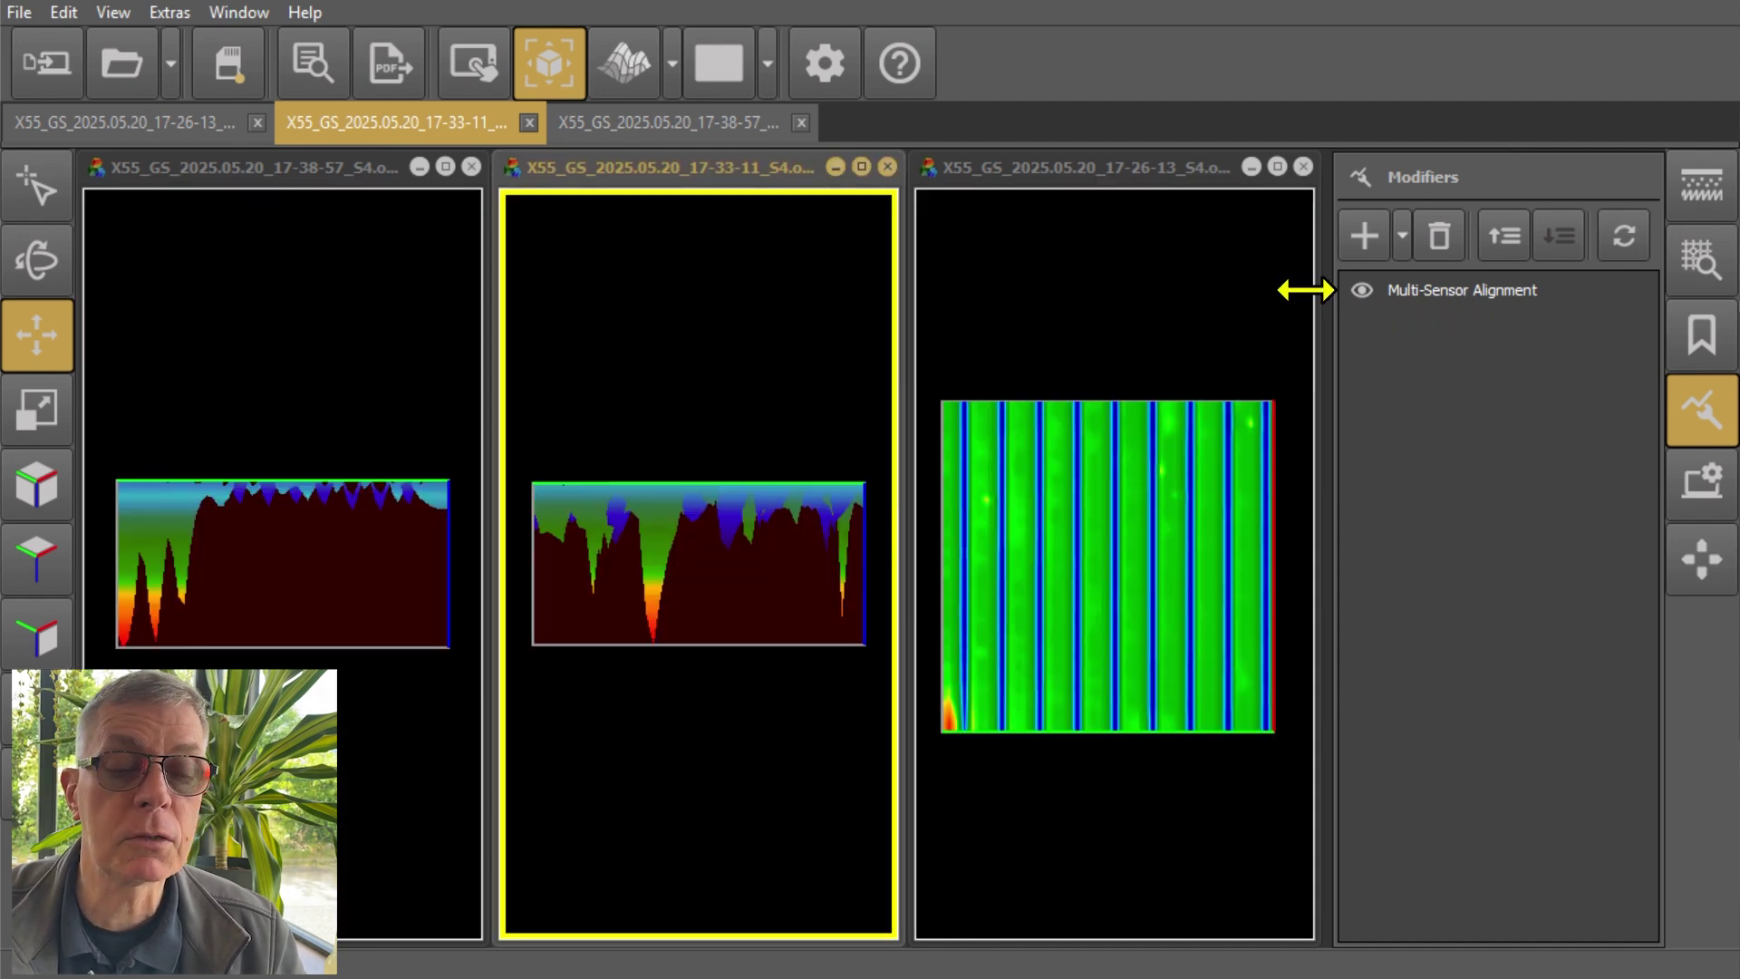
left_click(1161, 471)
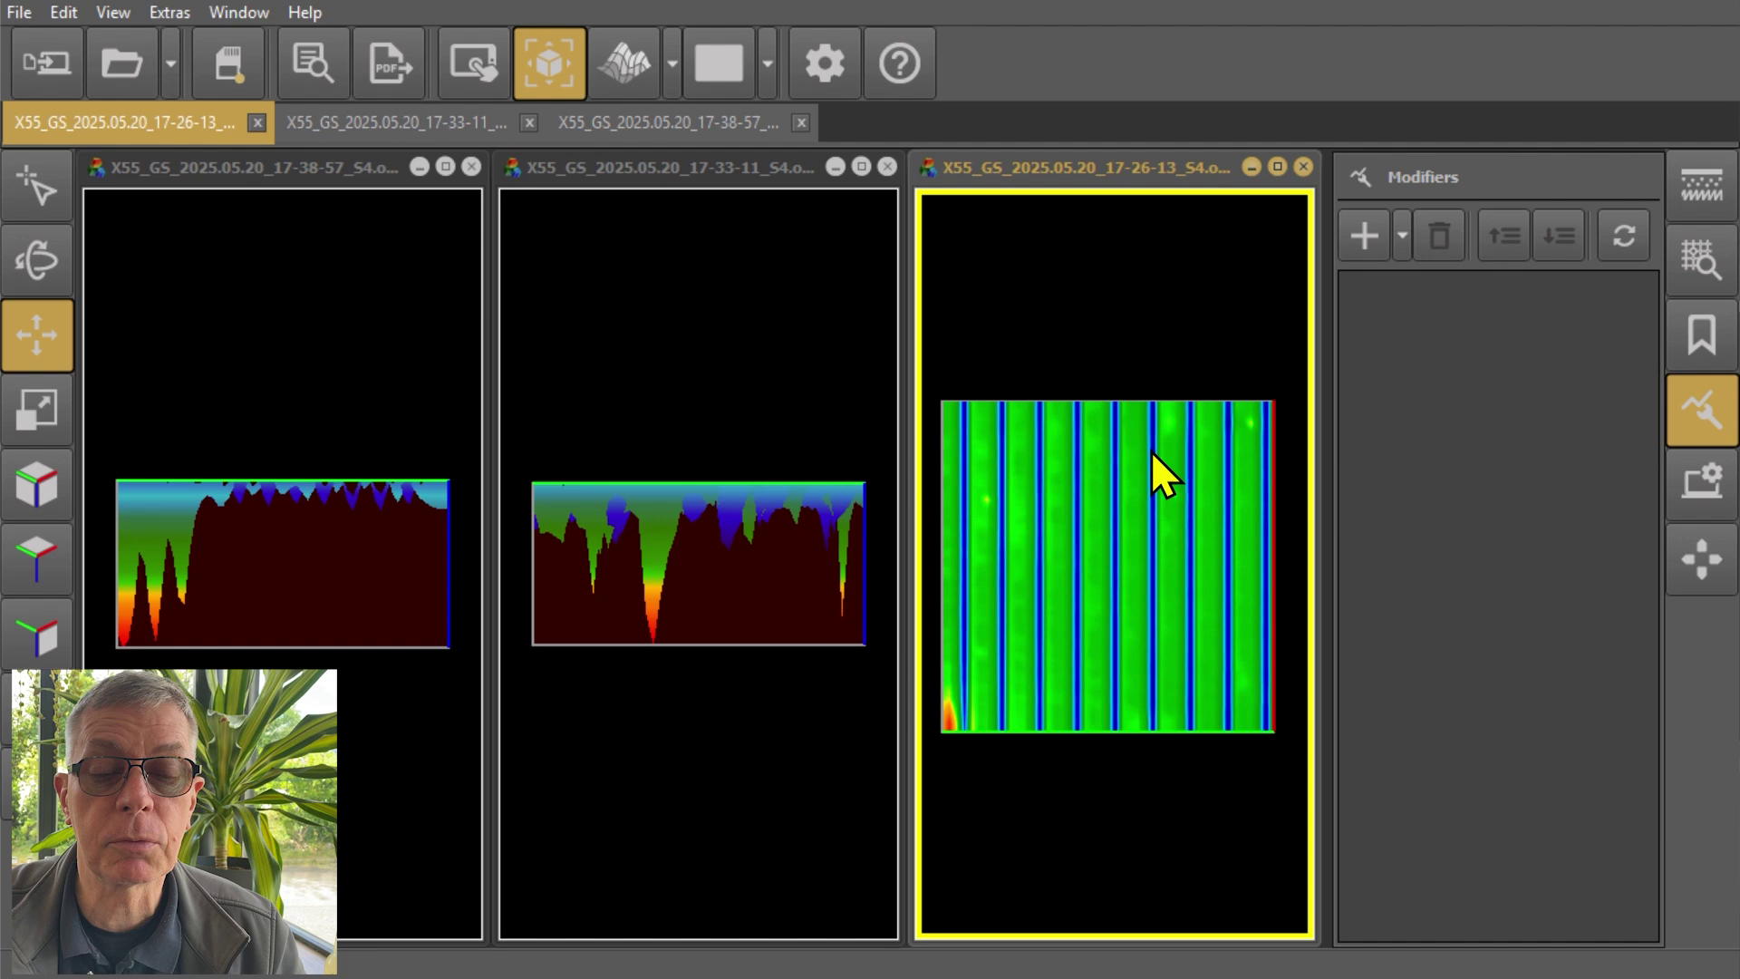
Add Multi-Sensor Alignment back to the 17-26-13 scan, giving a flat blue heat map
left_click(1403, 234)
left_click(1418, 286)
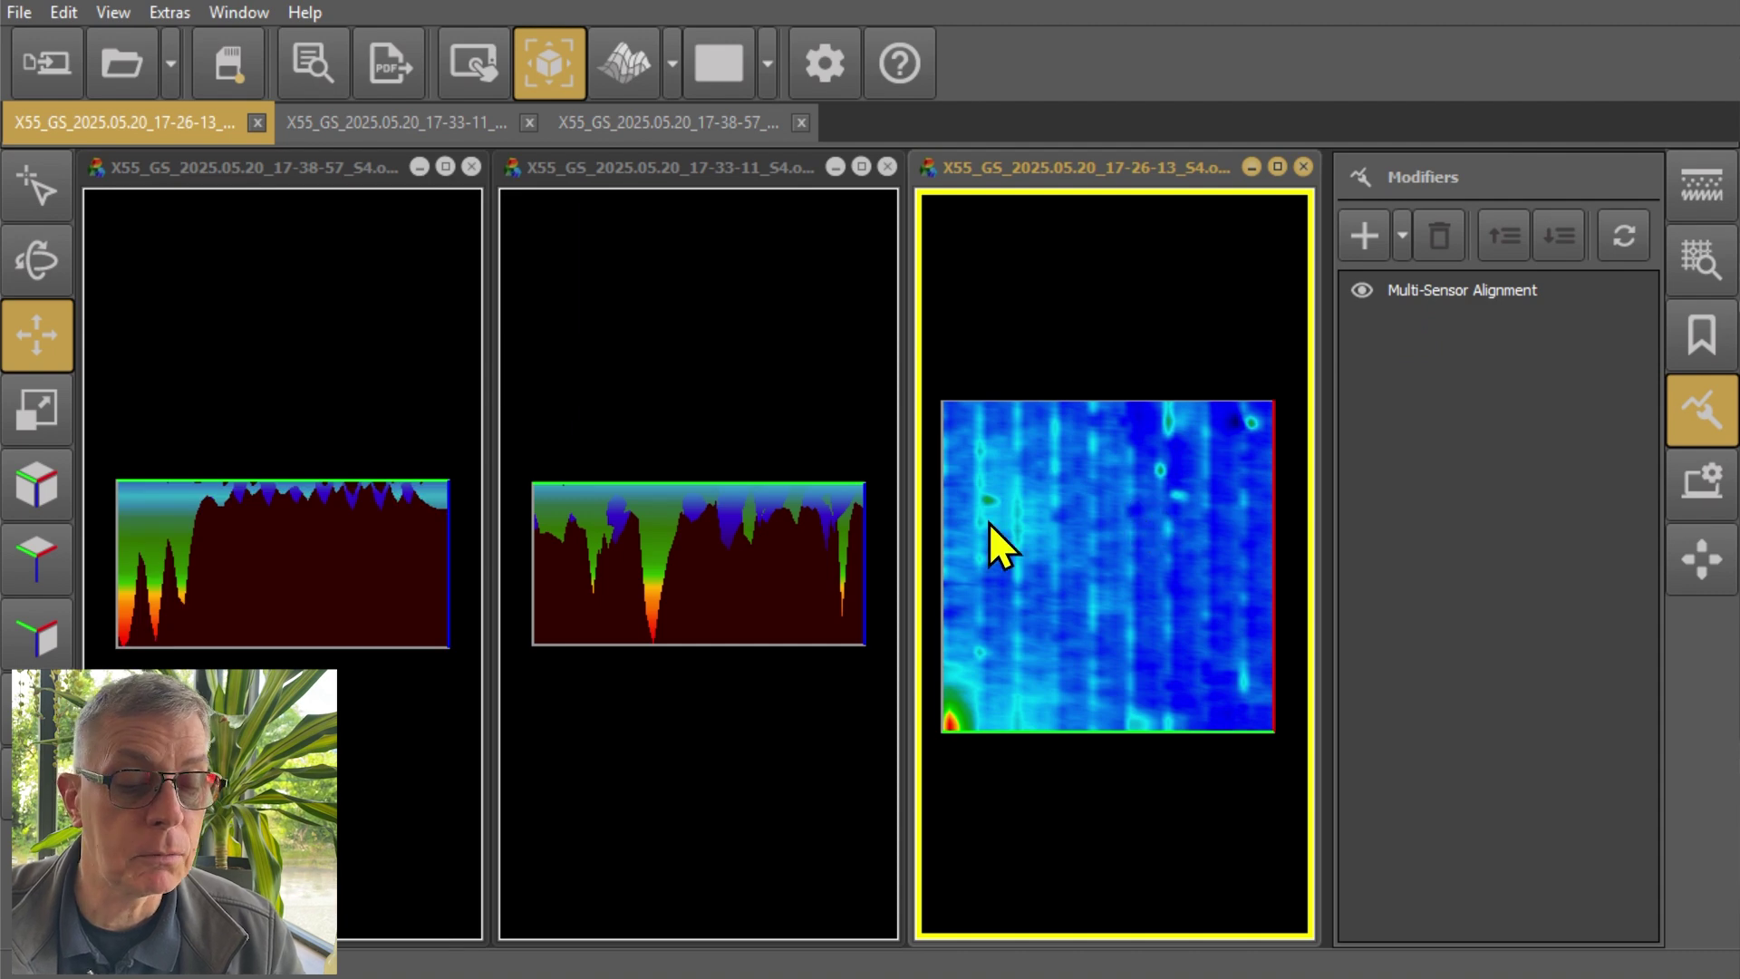
left_click(702, 430)
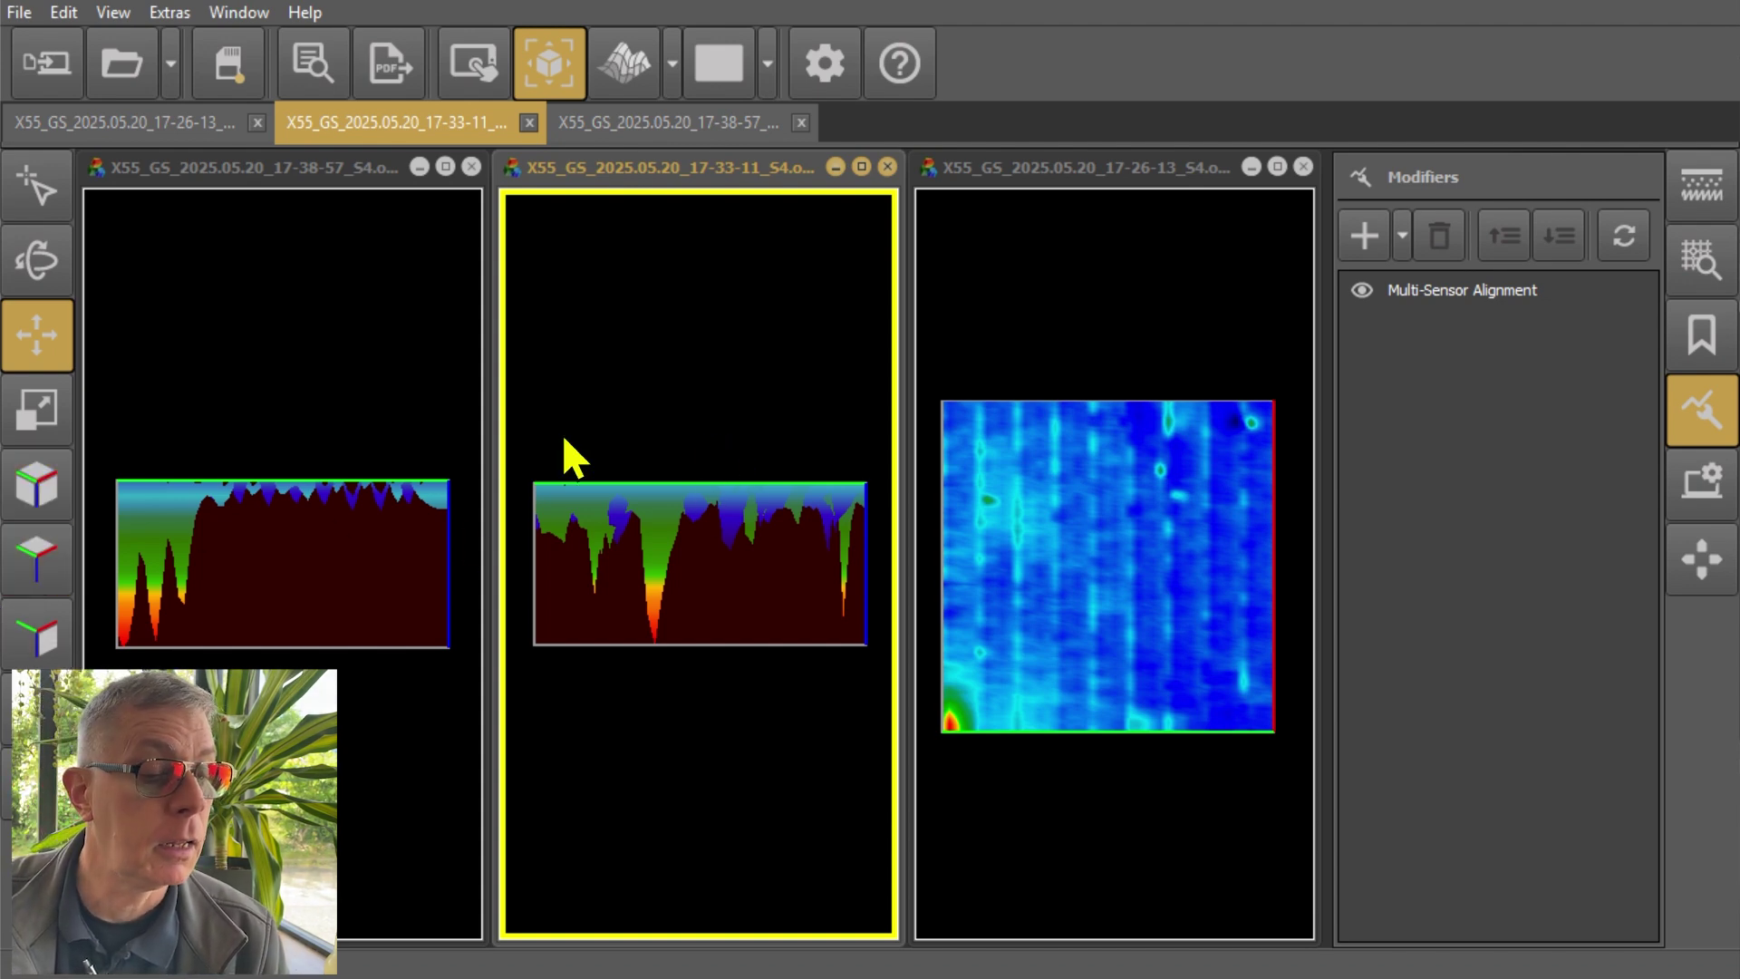
Put 17-33-11 in top view, then remove Interpolation from 17-38-57 and view it from above
left_click(49, 546)
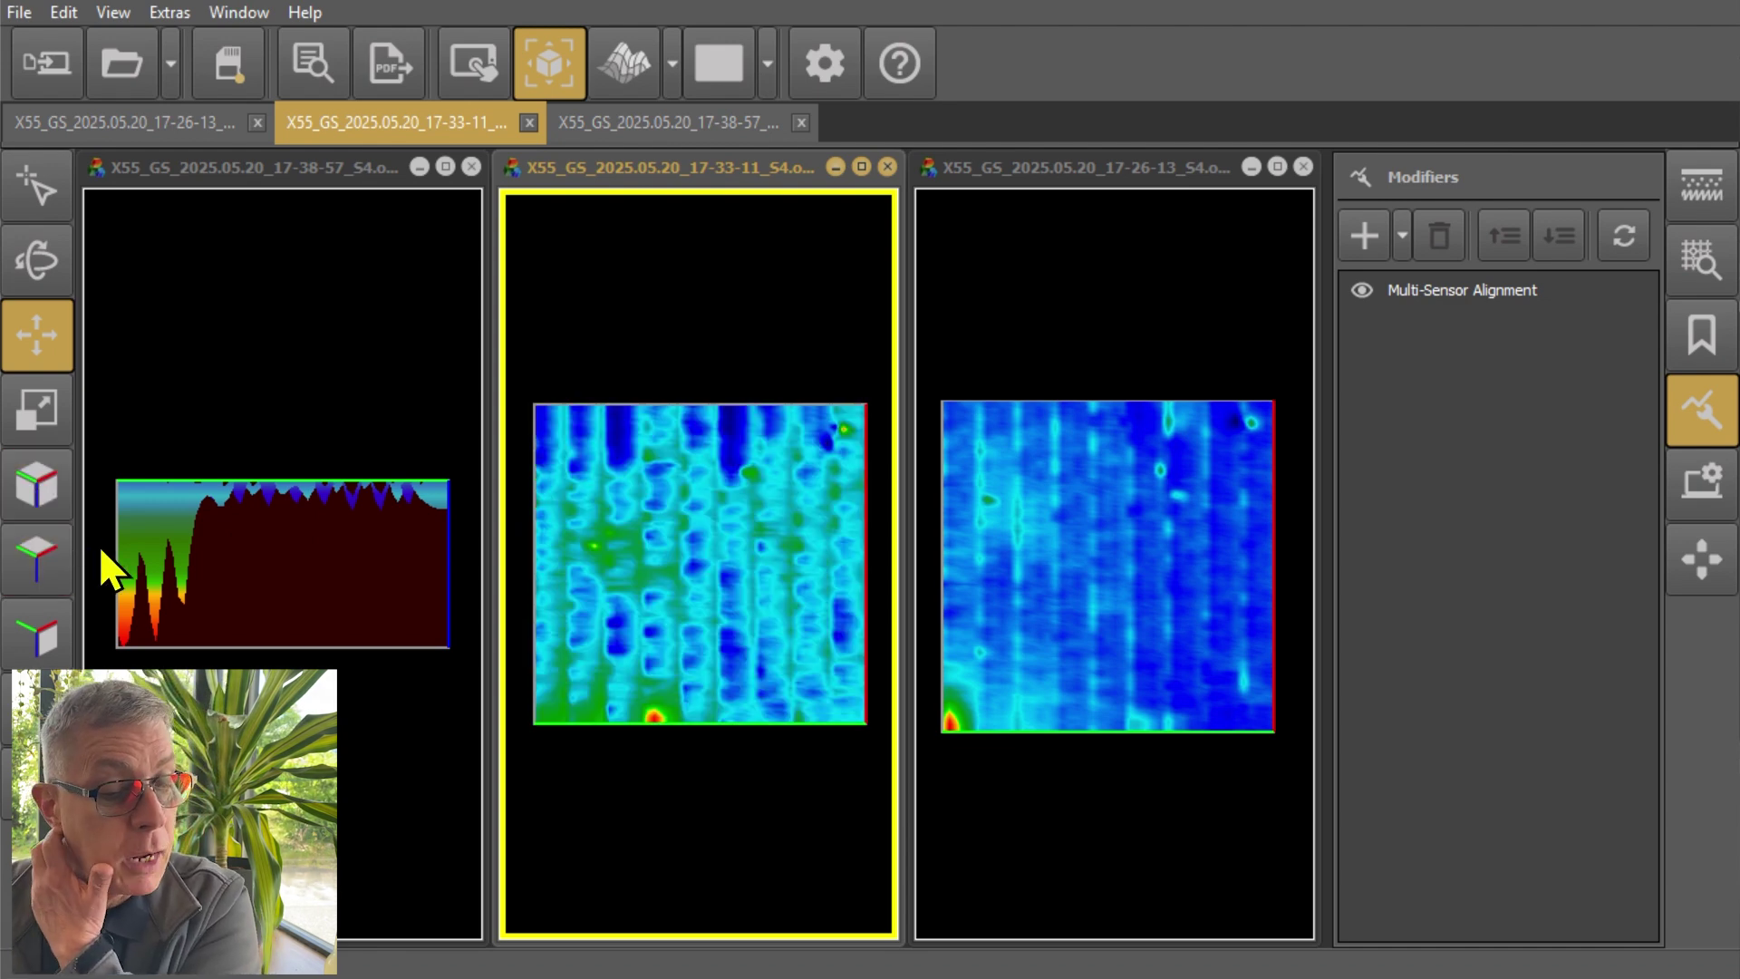
left_click(252, 415)
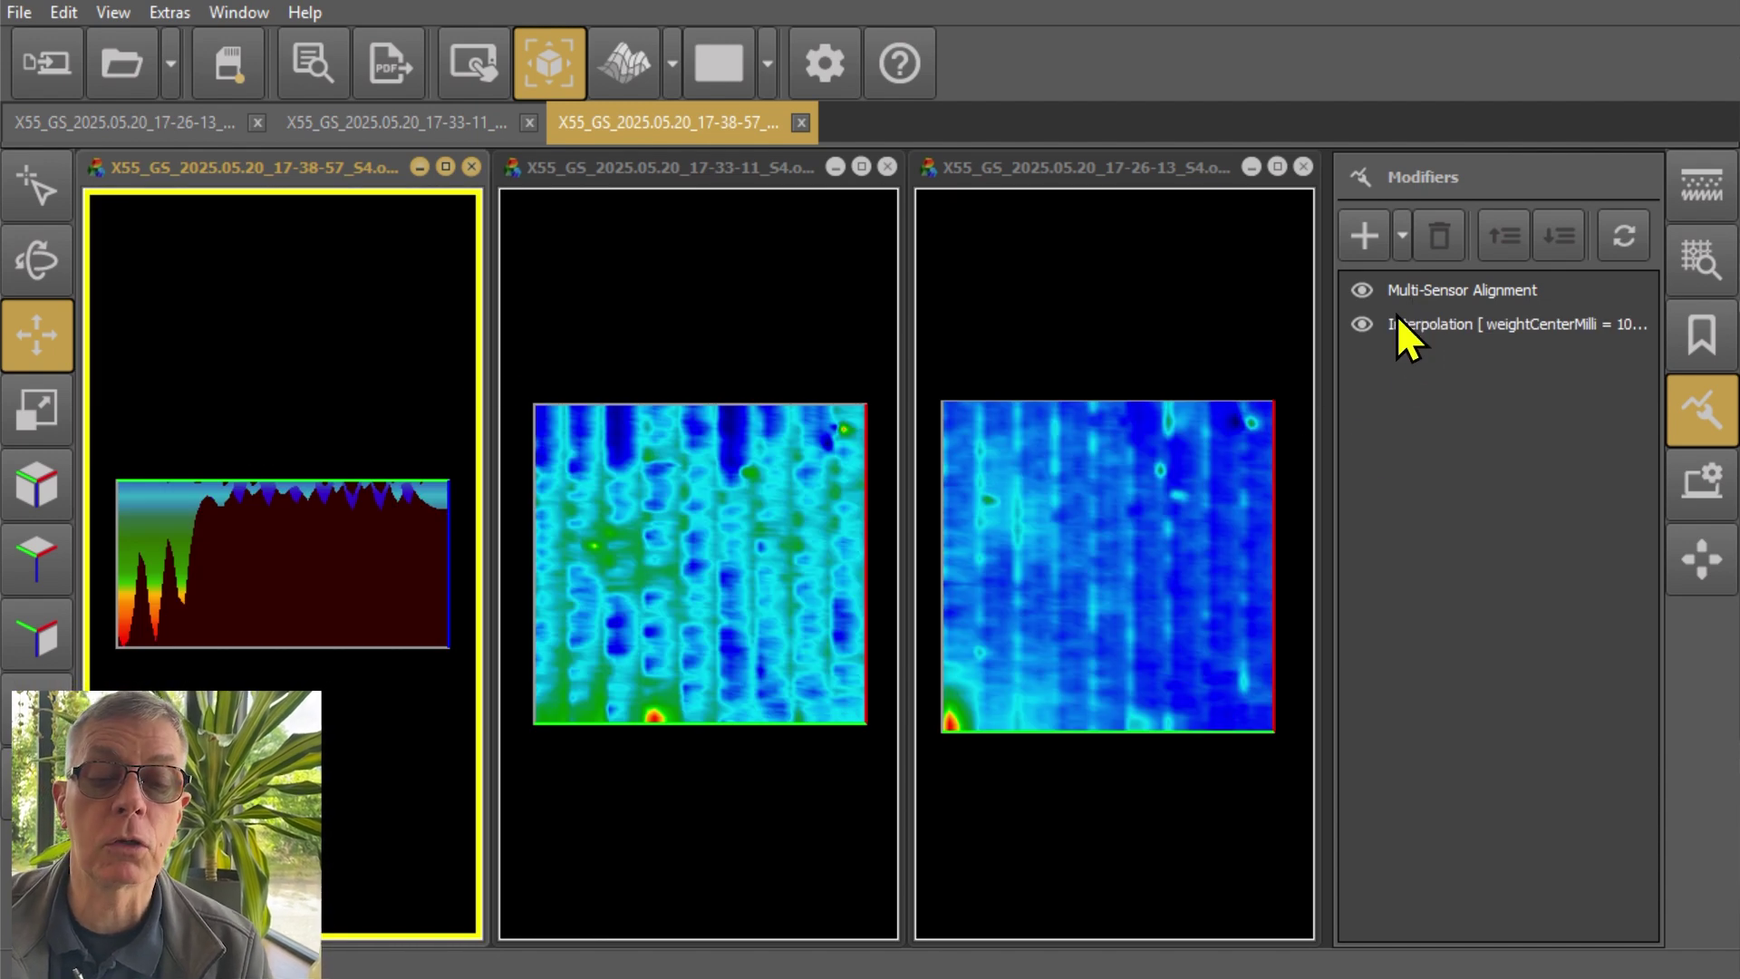
left_click(1398, 317)
left_click(1430, 227)
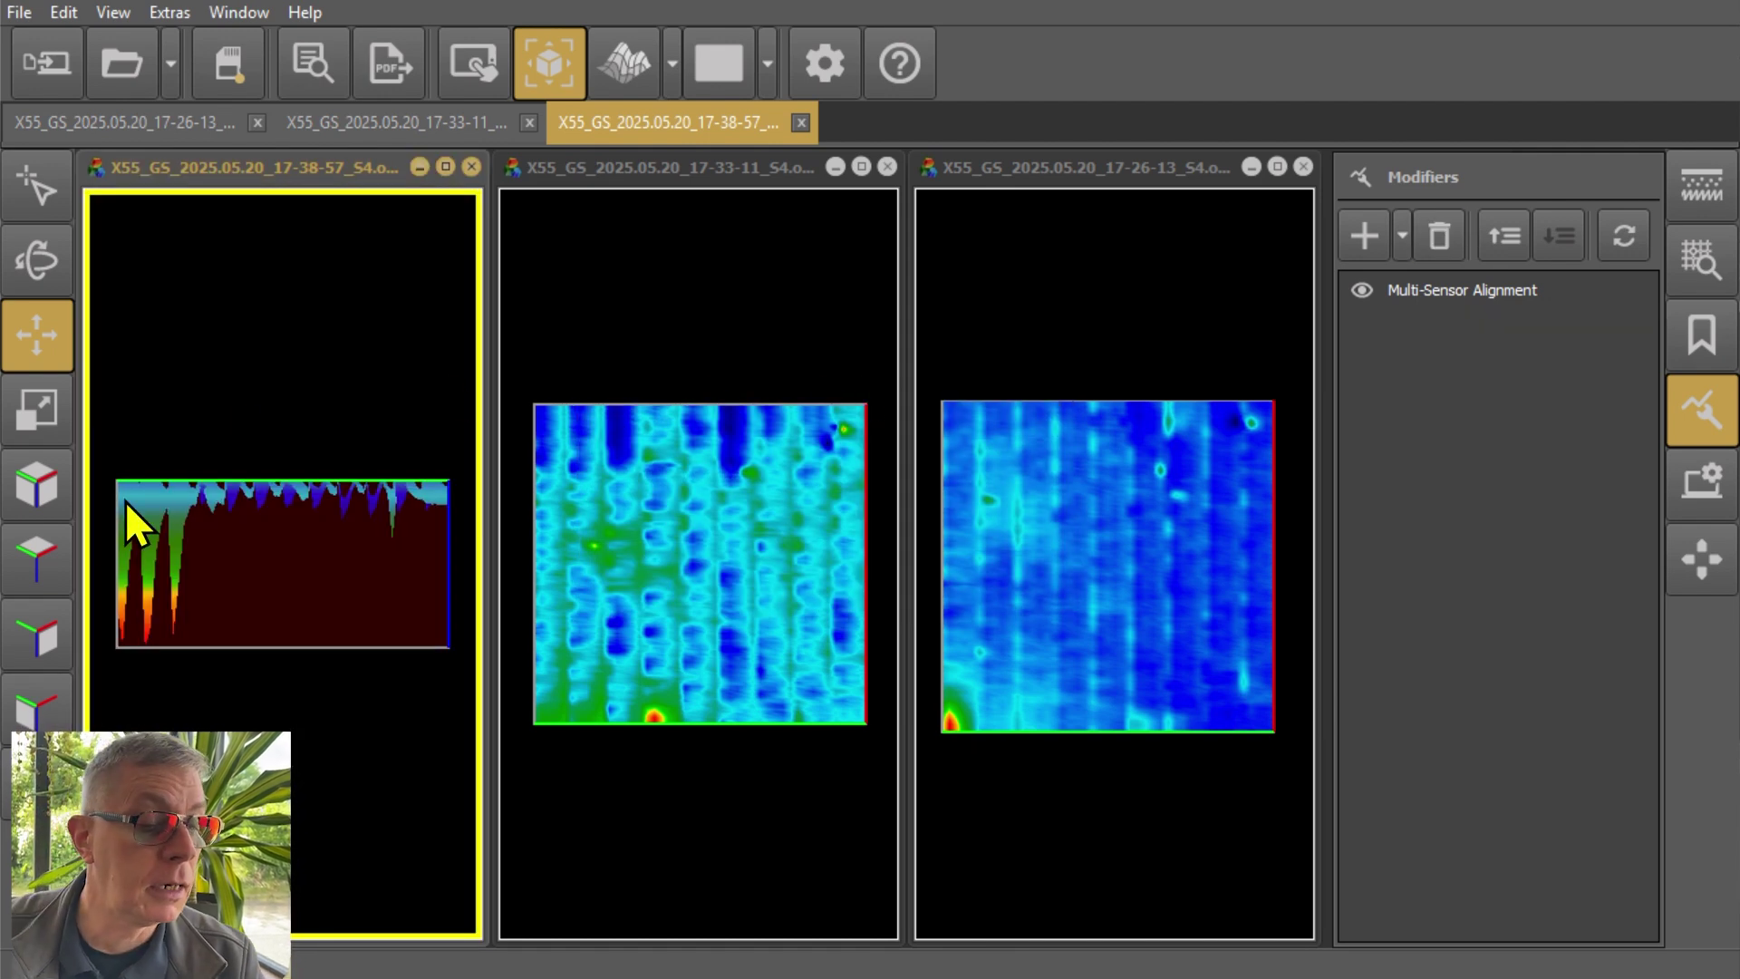
left_click(26, 562)
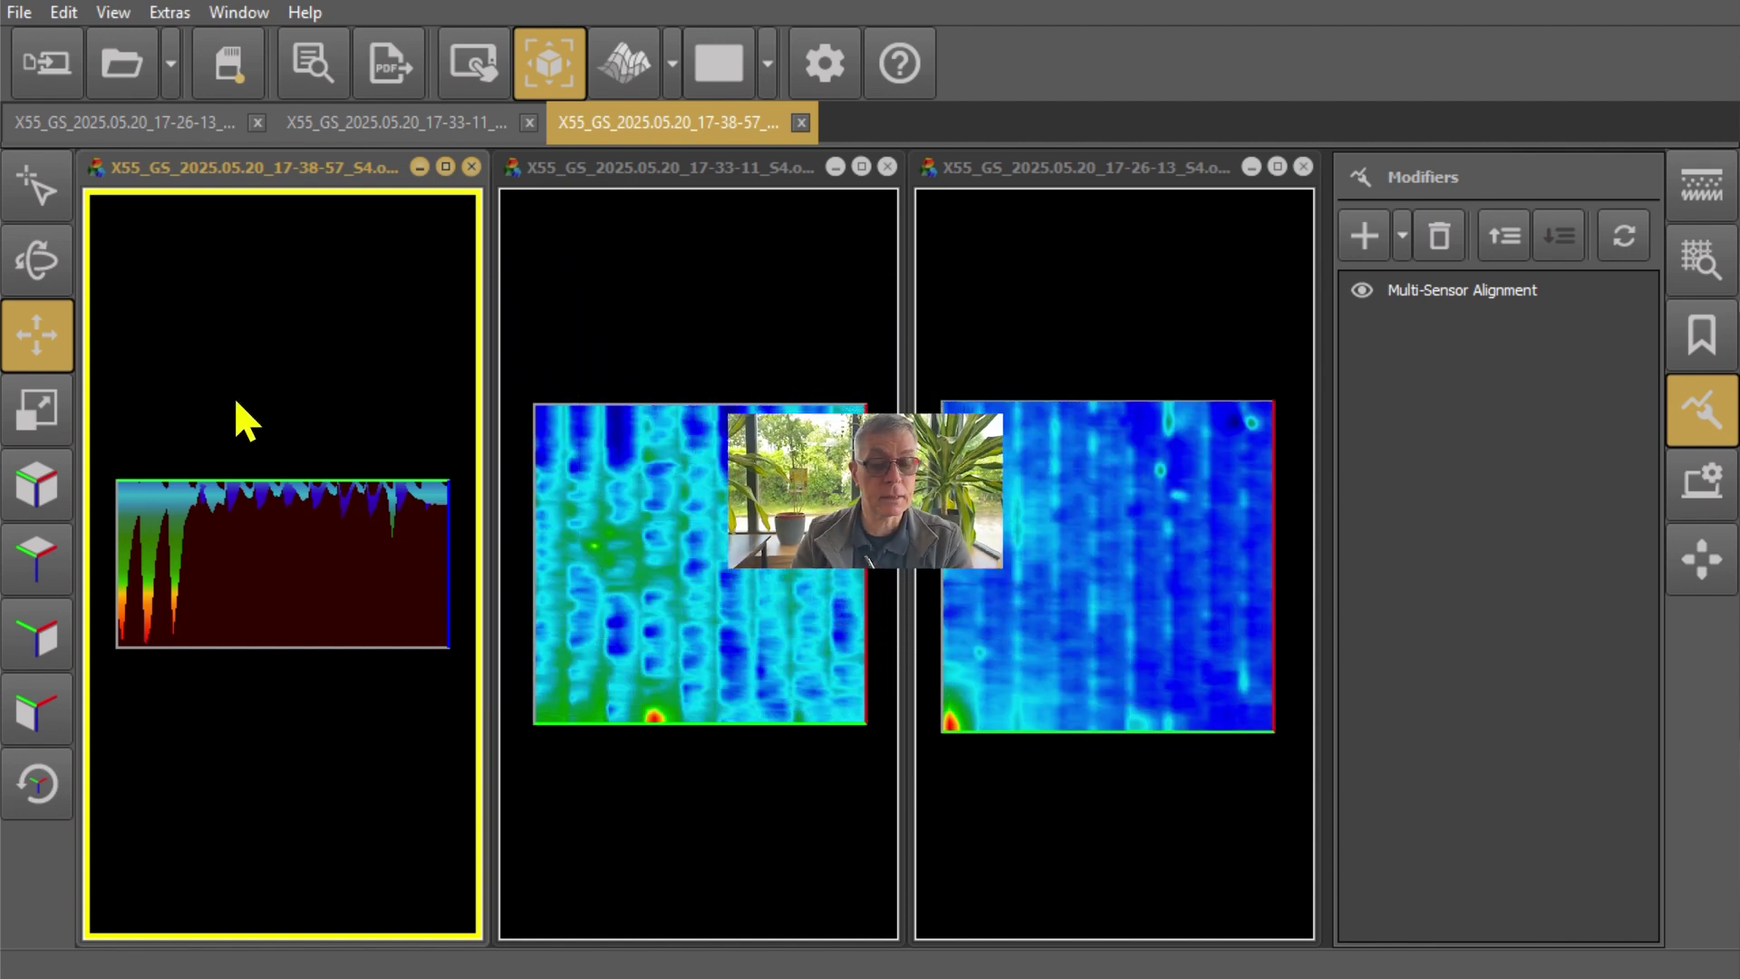
left_click(28, 564)
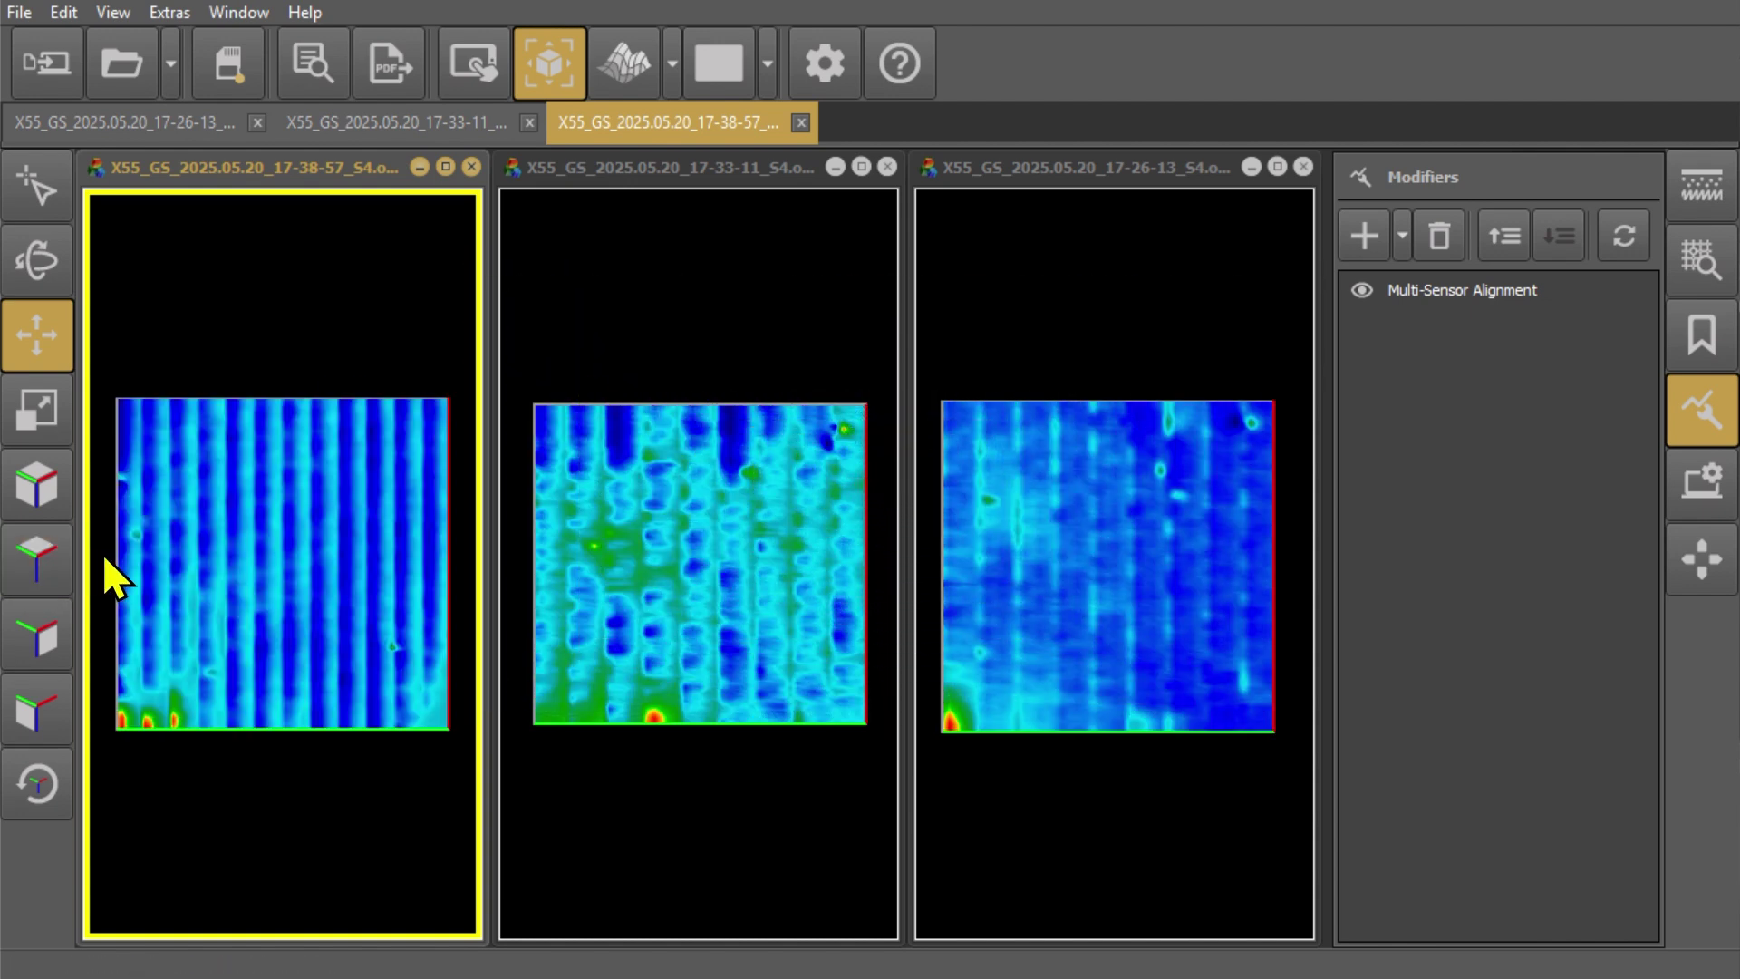